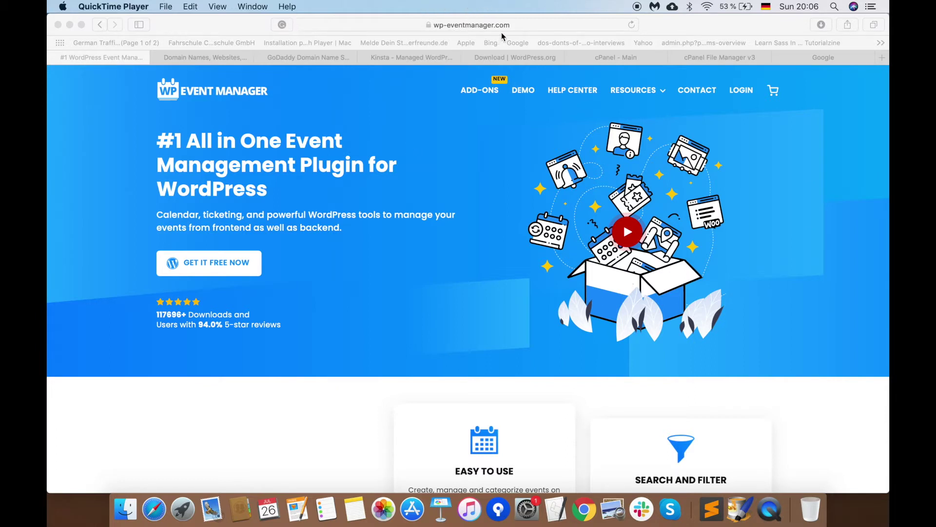
Step: Switch to the GoDaddy home page with its domain search
click(223, 59)
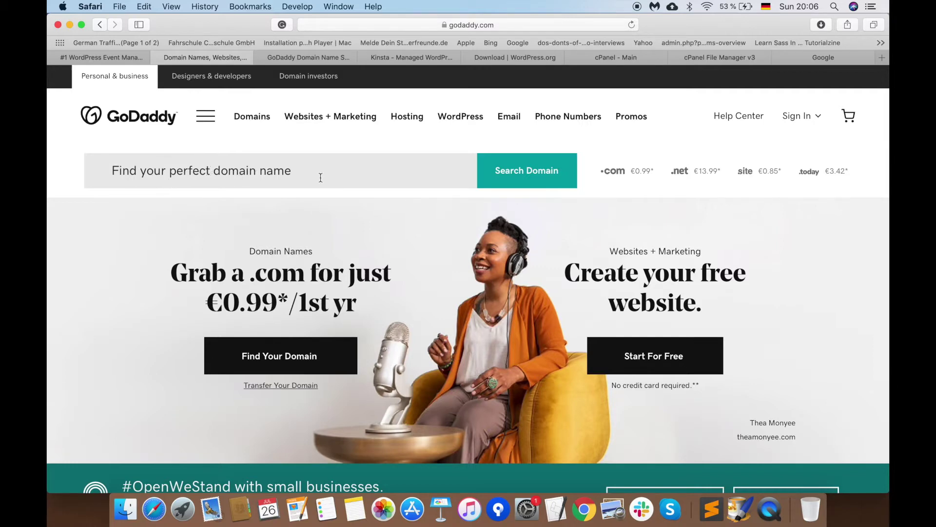
Step: Check GoDaddy's results showing myeventplatform.com is taken, then go to the Kinsta hosting page
click(307, 57)
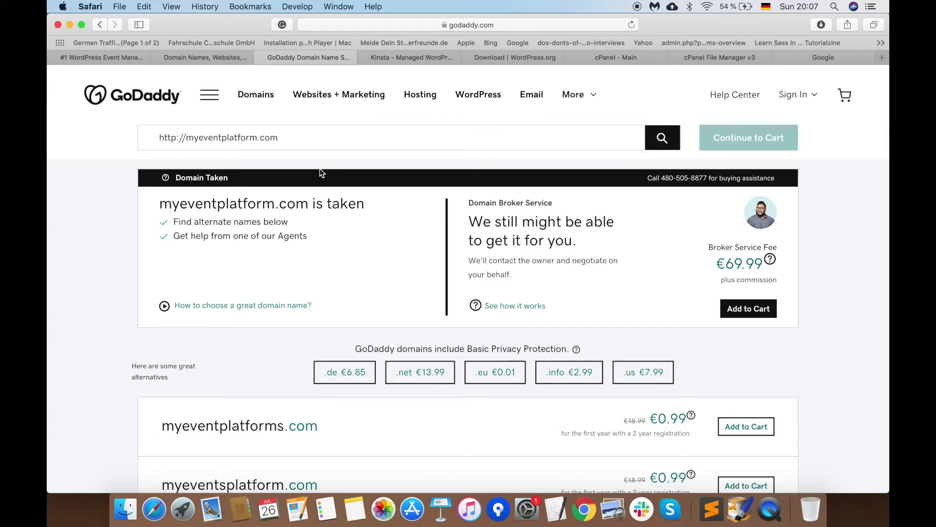
click(390, 58)
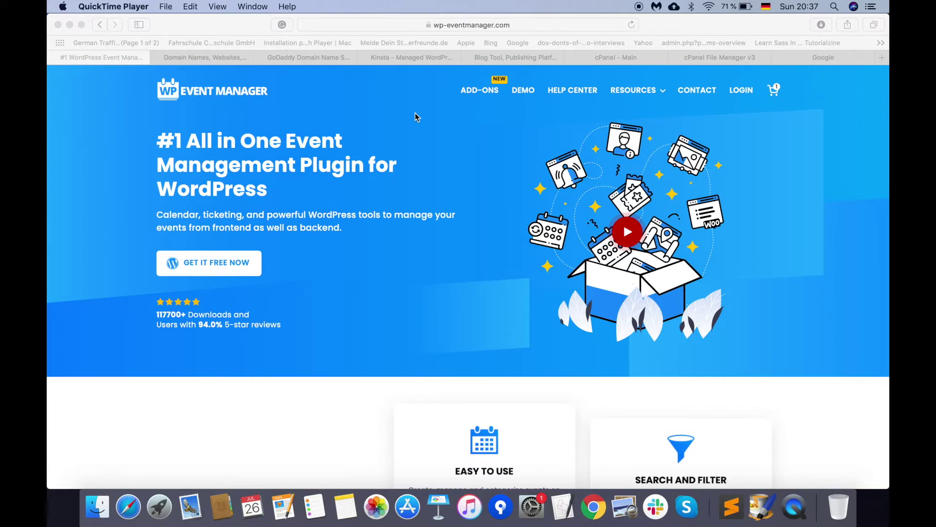
Step: Download WordPress 5.4.2 from WordPress.org, then go back to the cPanel dashboard
click(532, 57)
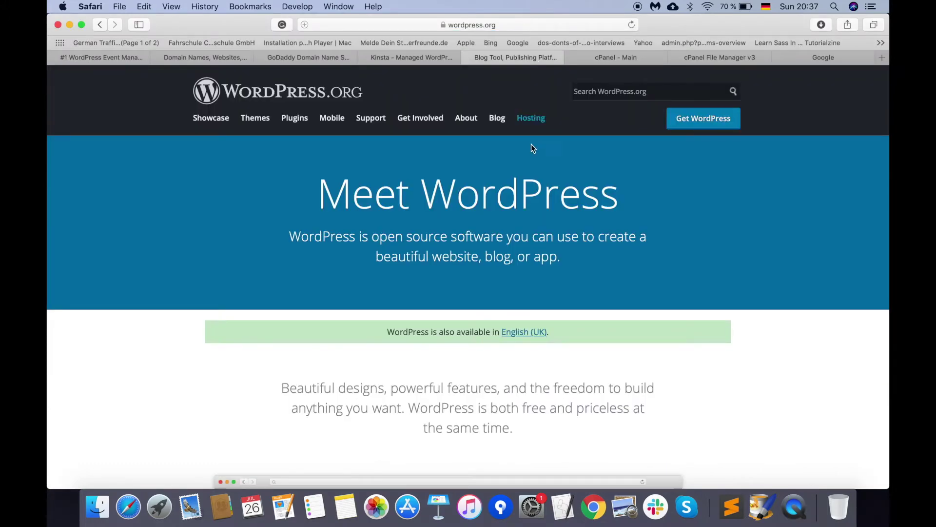
click(702, 122)
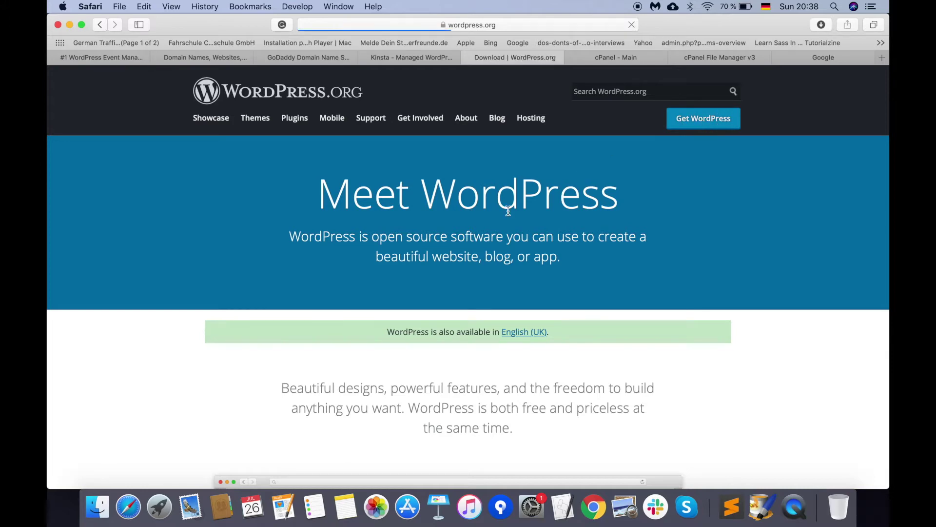
scroll(454, 288, down, 3)
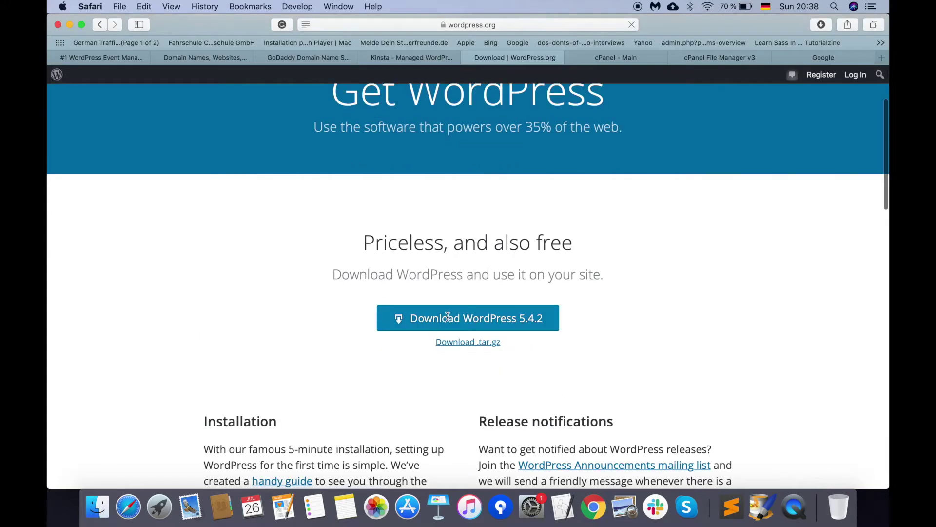
click(469, 320)
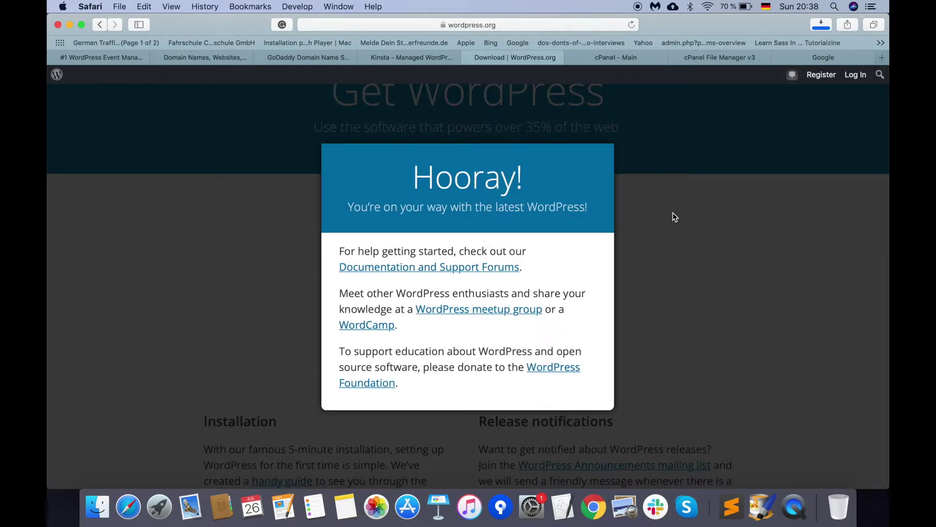
click(674, 216)
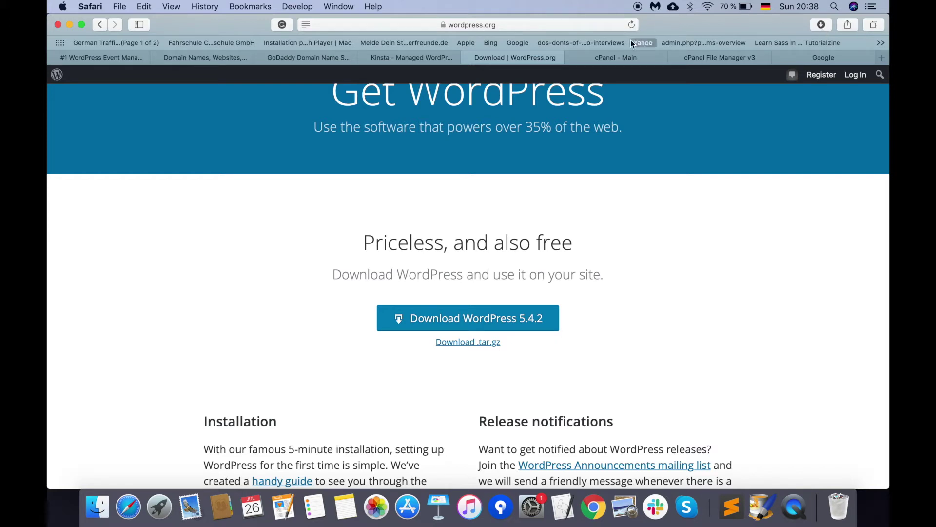
click(623, 57)
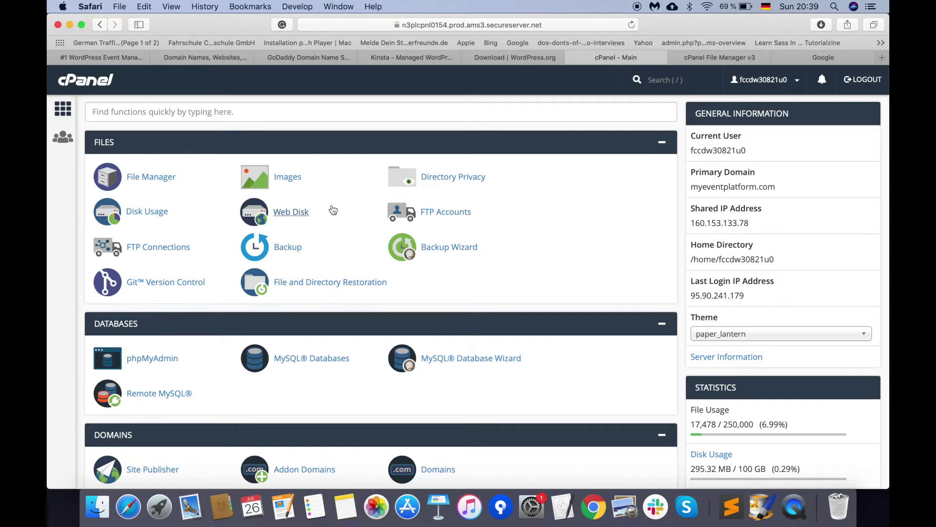
Step: Open cPanel's File Manager at the hosting account's home directory
click(146, 177)
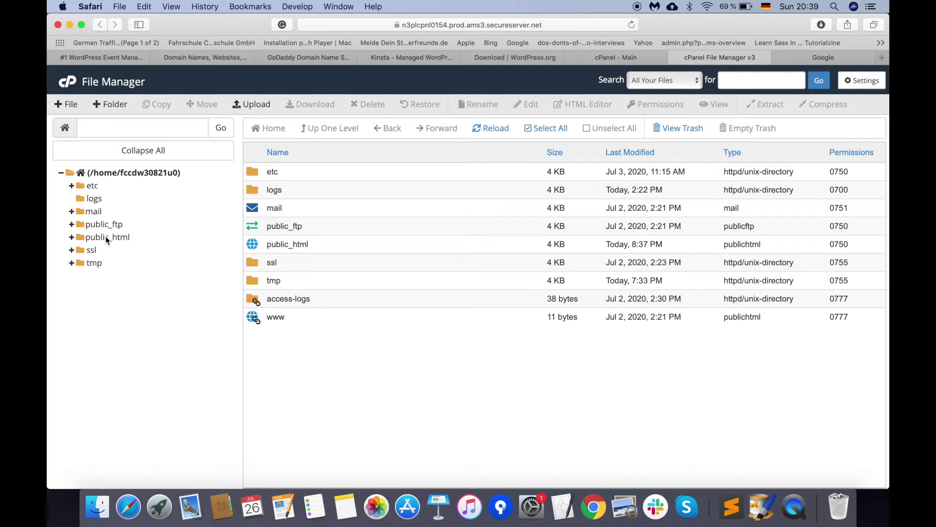
Step: Move all 19 files from public_html/wordpress up into public_html and check the result
click(105, 236)
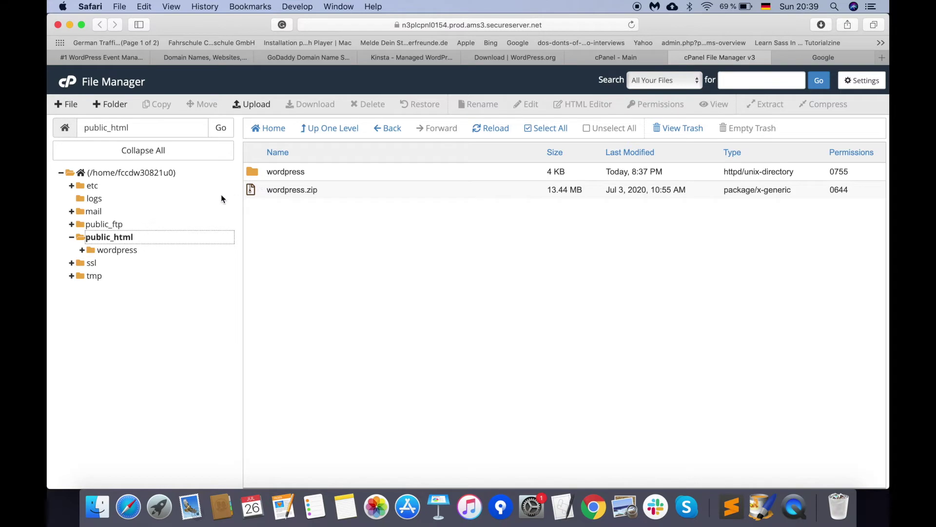
click(128, 251)
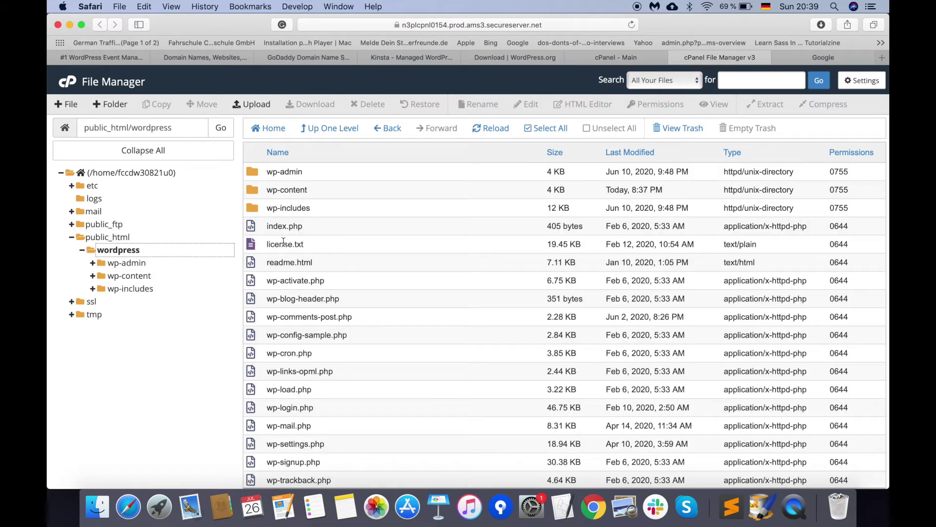
scroll(291, 325, down, 2)
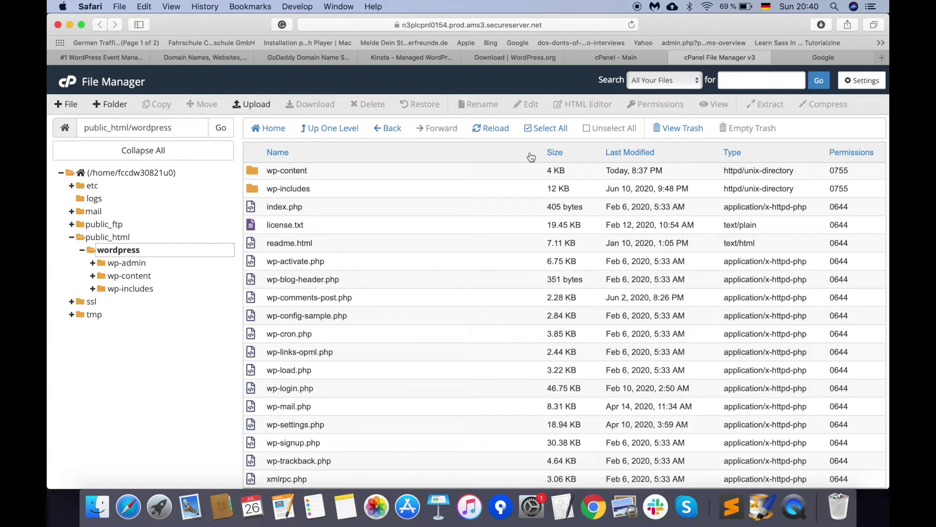
click(543, 129)
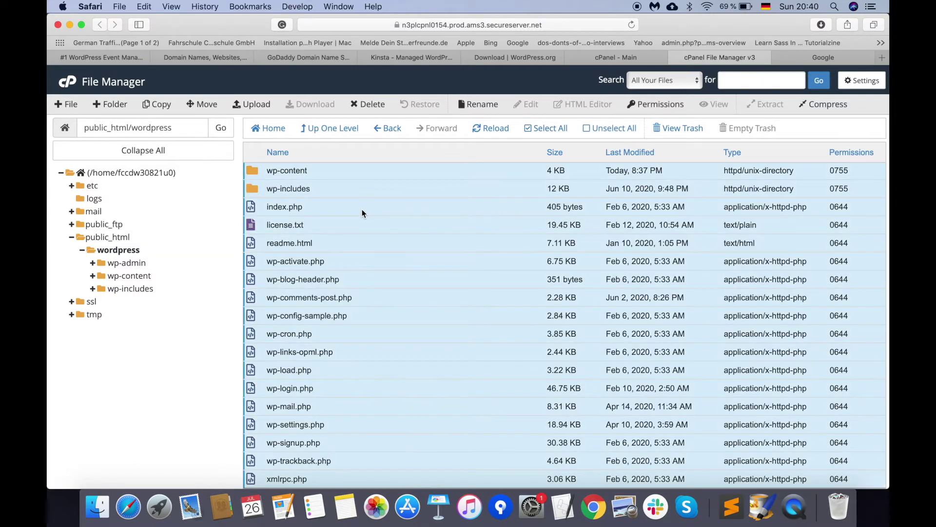
drag(256, 187, 127, 243)
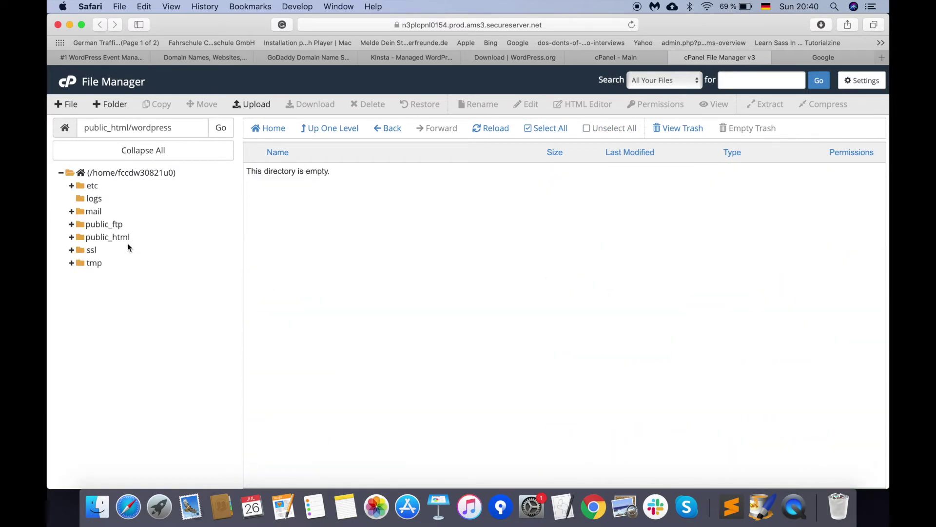
click(95, 239)
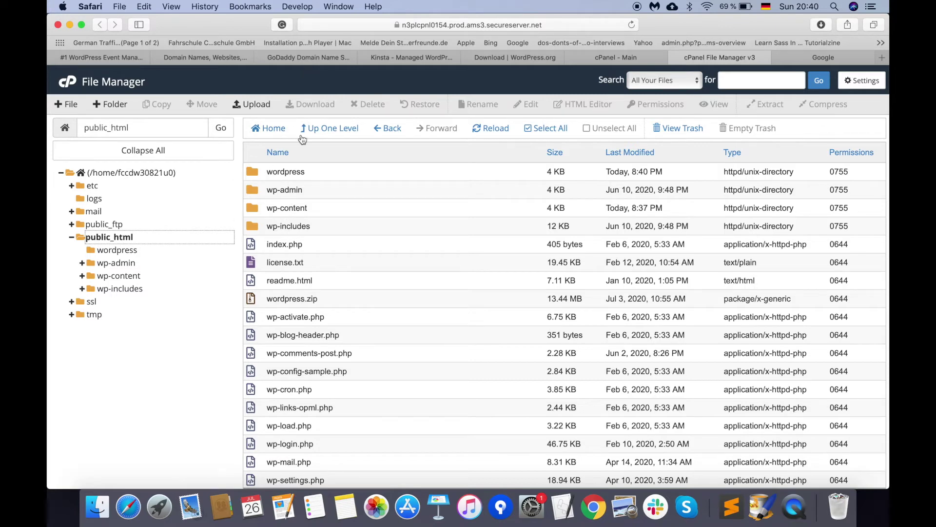
Step: Copy myeventplatform.com from the GoDaddy results and load it in Safari's address bar
click(318, 61)
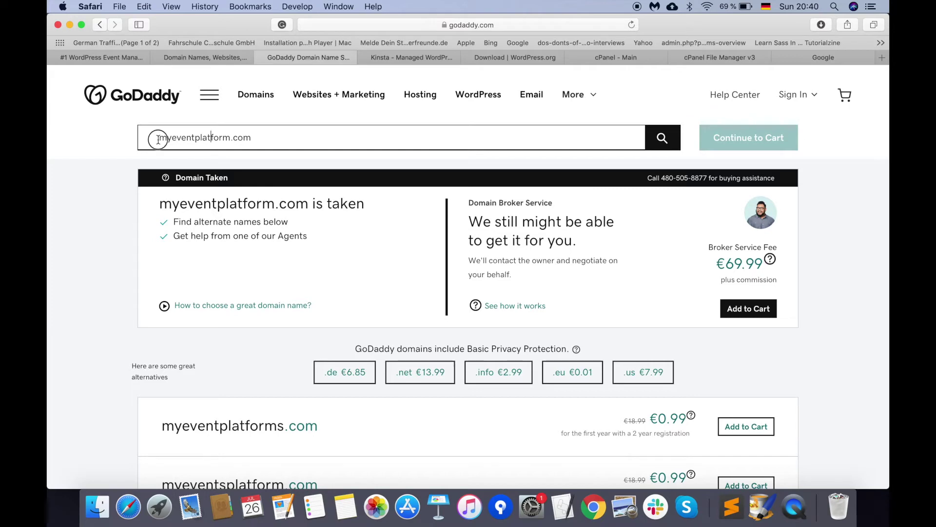
click(279, 141)
key(super+c)
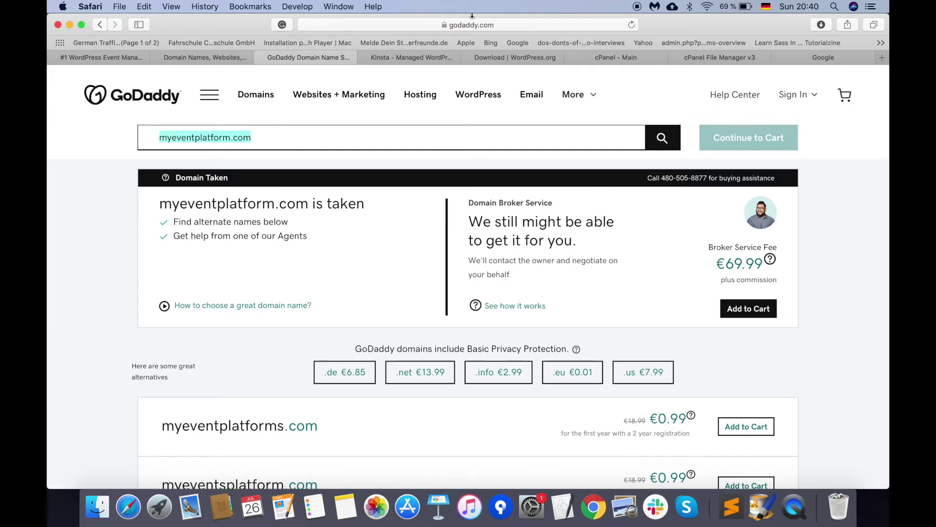
click(498, 26)
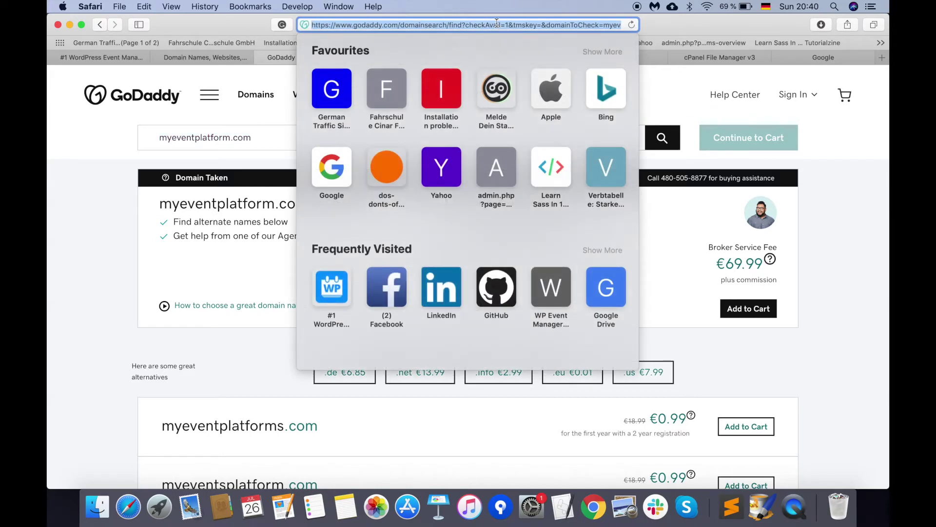
key(super+v)
key(Return)
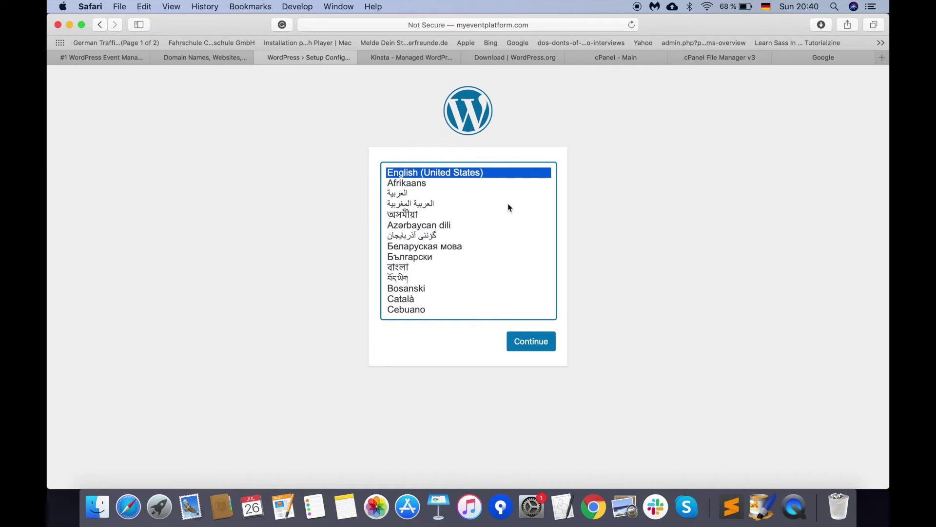
Step: Continue WordPress setup in English (United States) to the database form, then return to cPanel
click(535, 345)
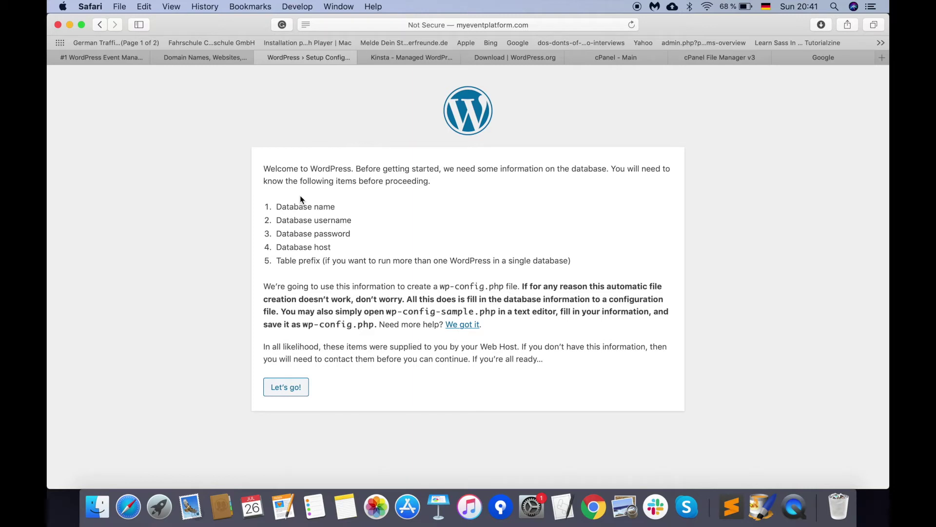
click(286, 389)
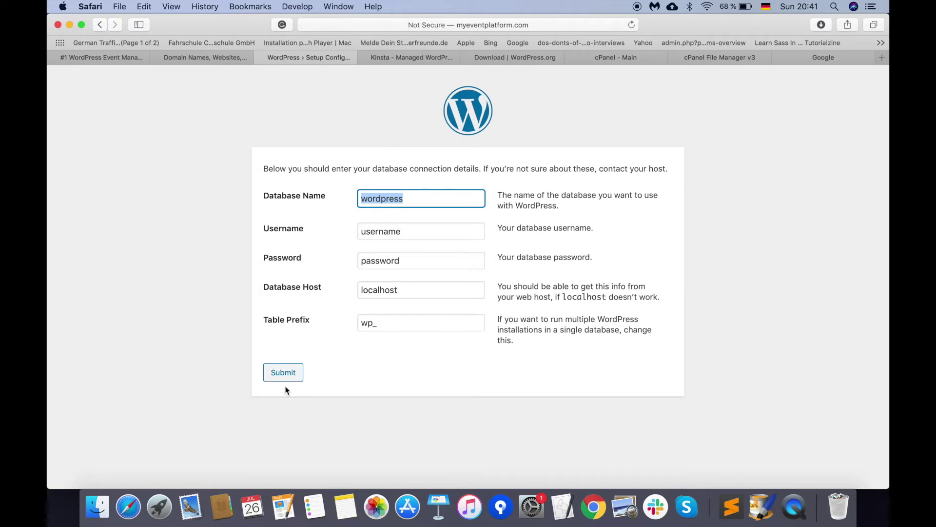
click(631, 58)
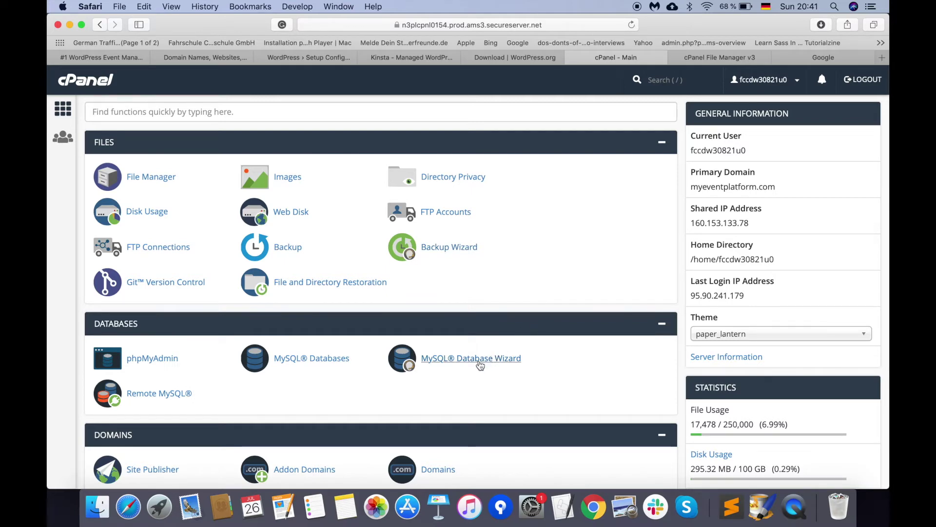
Step: Create a new database named eventplatform in the MySQL Database Wizard
click(445, 361)
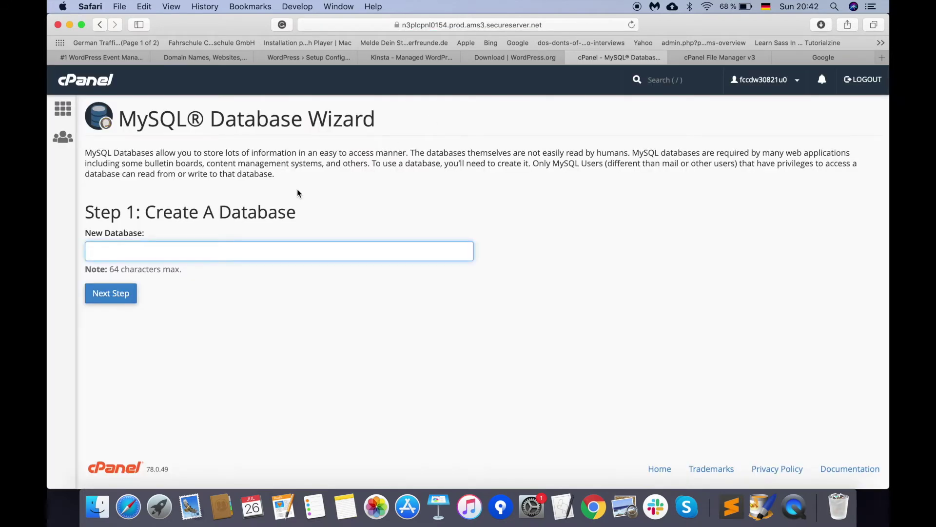
click(229, 255)
text(eventlat)
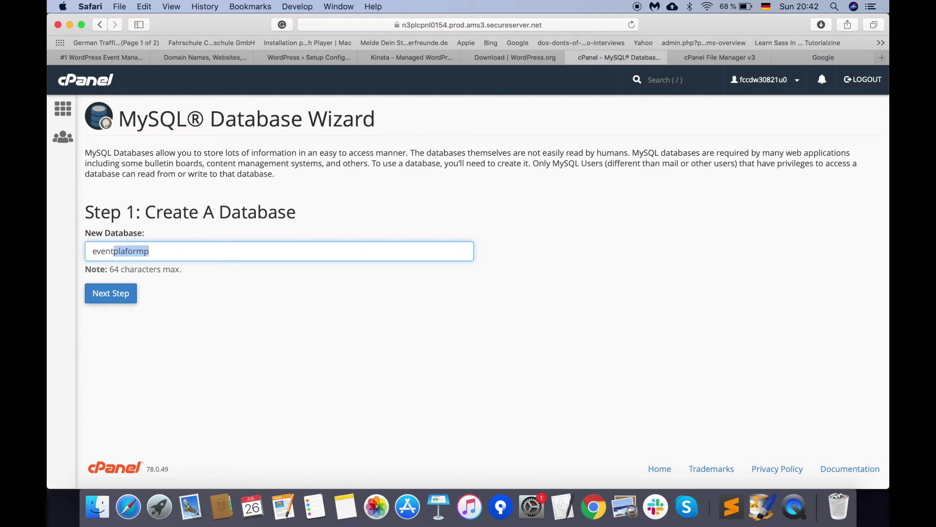
key(BackSpace)
key(BackSpace)
key(BackSpace)
text(pa)
key(BackSpace)
text(latform)
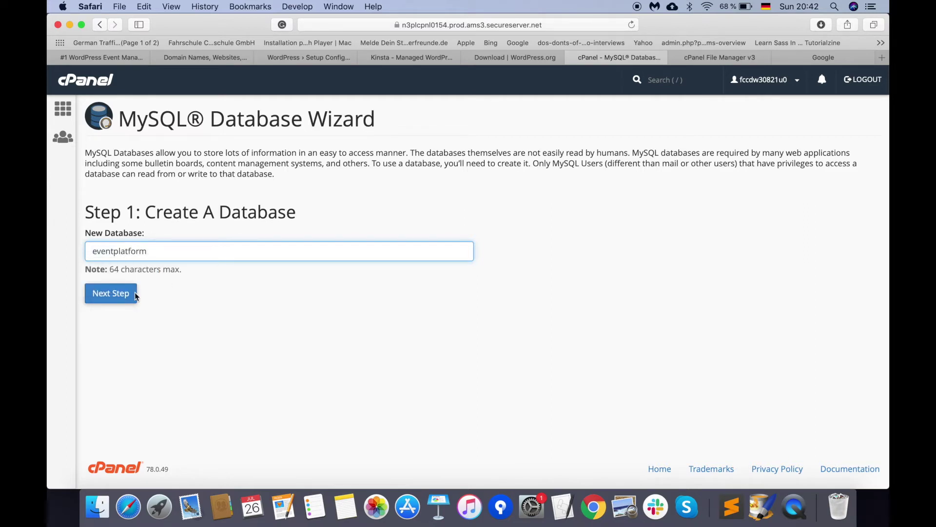
click(115, 297)
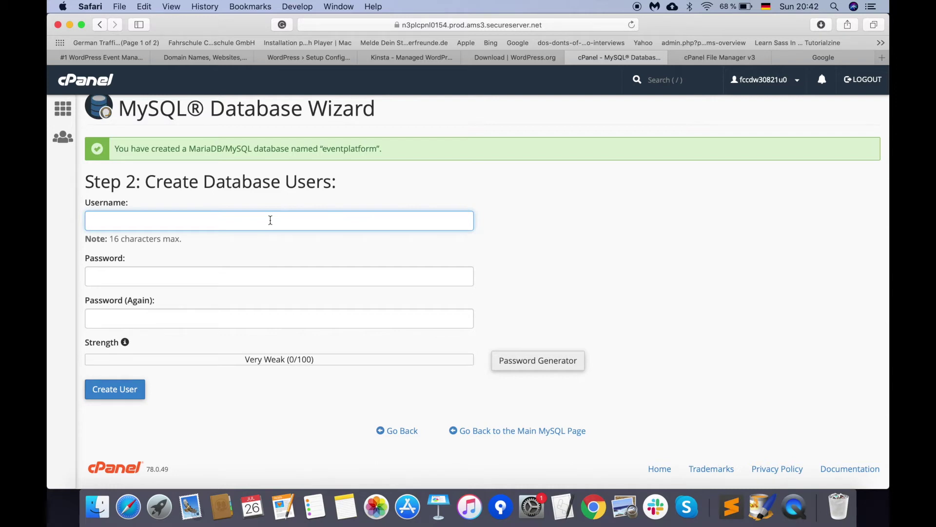
Step: Create database user wpeventmanager with a pasted strong password, declining Safari's save prompt
text(wpeventmanager)
double_click(143, 225)
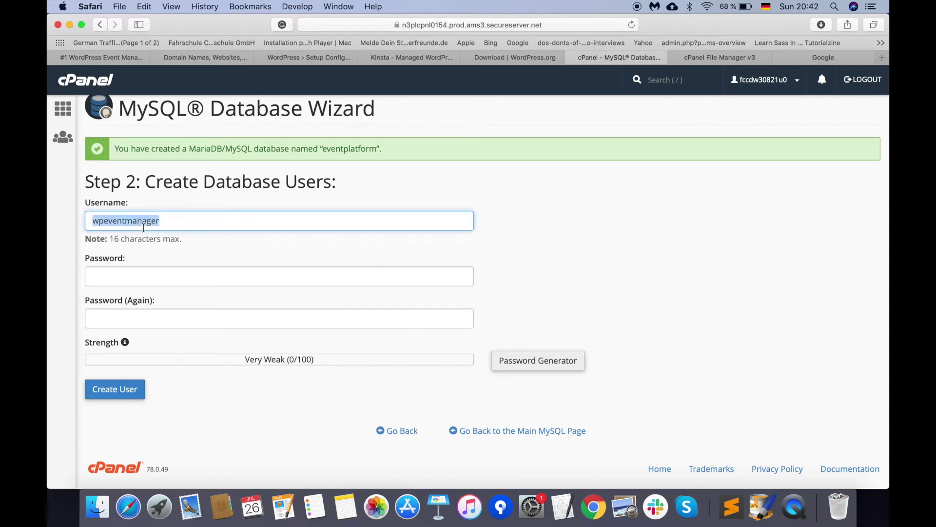
click(139, 276)
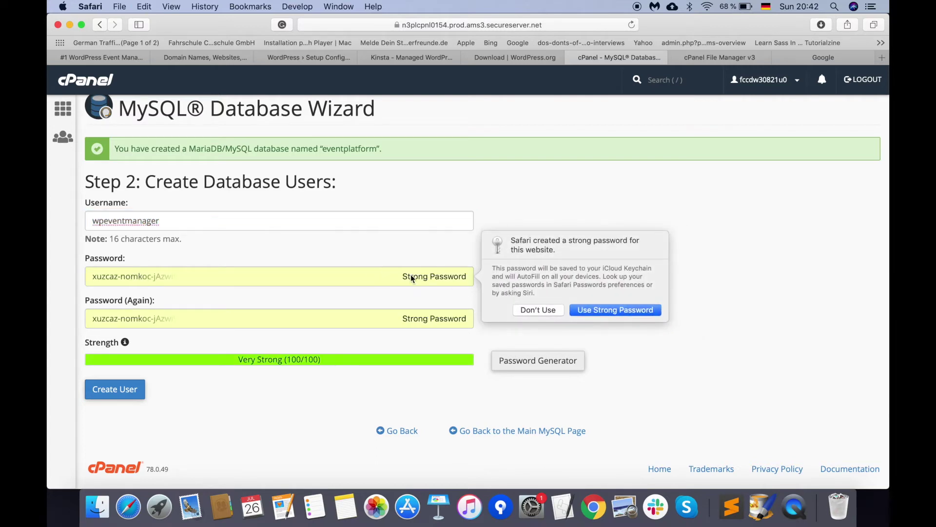
click(538, 310)
click(284, 277)
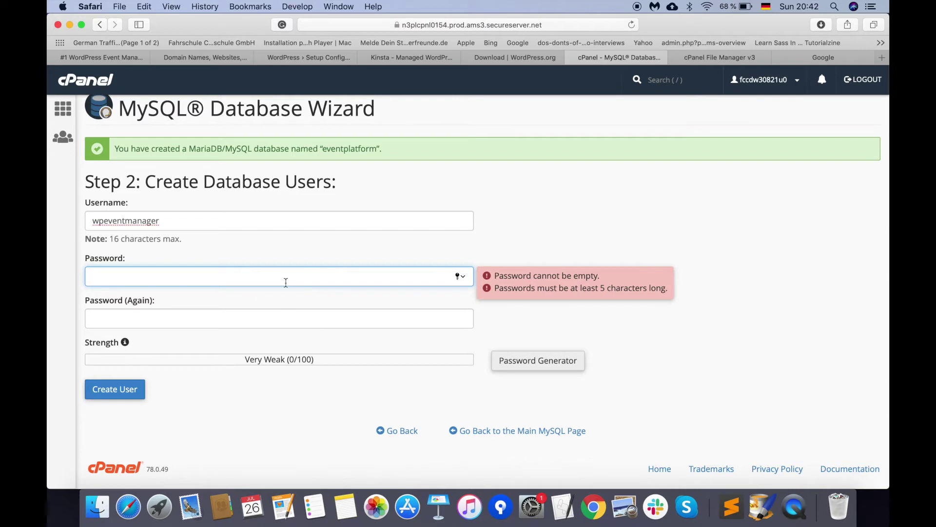
key(super+v)
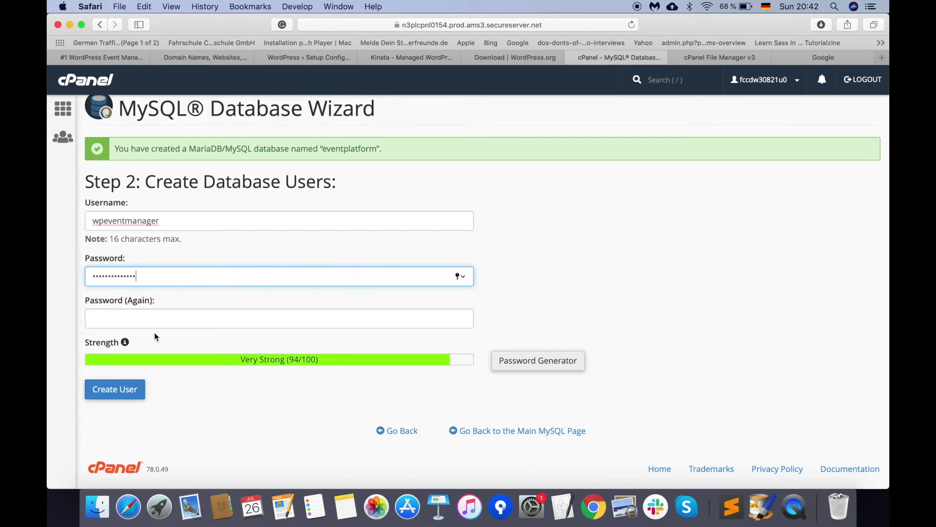
click(158, 322)
key(super+v)
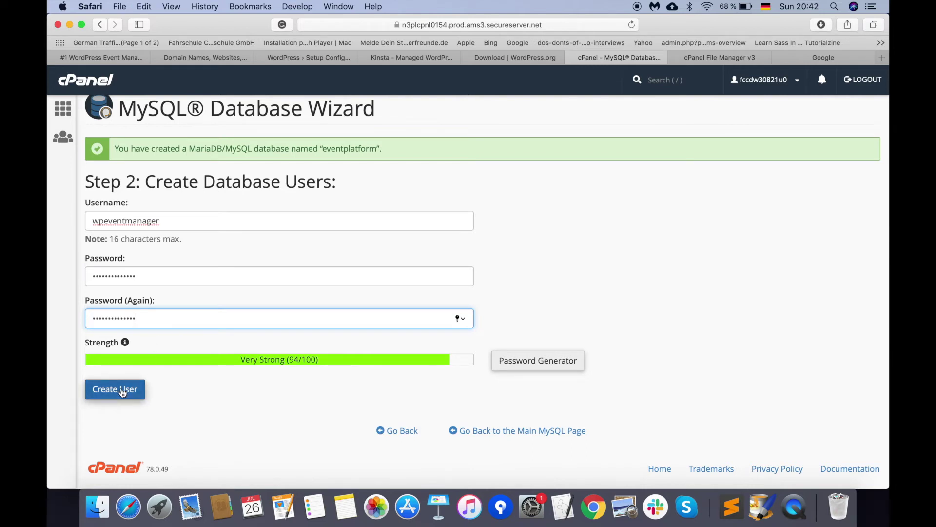
click(123, 393)
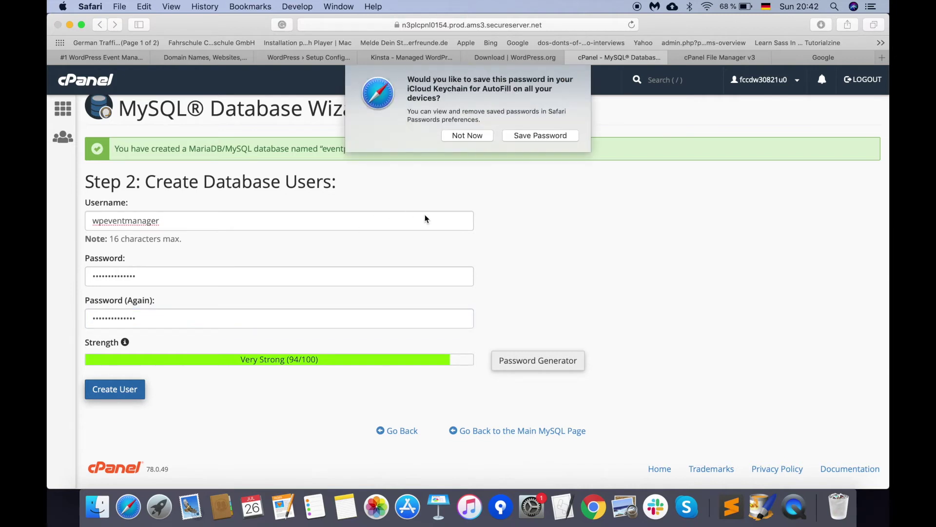
click(472, 139)
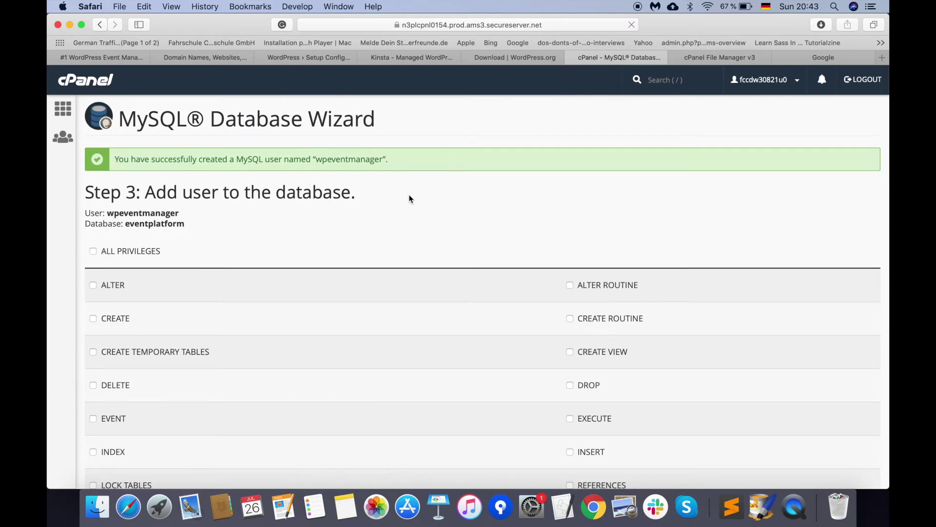
Step: Grant the new user ALL PRIVILEGES on eventplatform, then return to the WordPress.org tab
scroll(409, 223, down, 3)
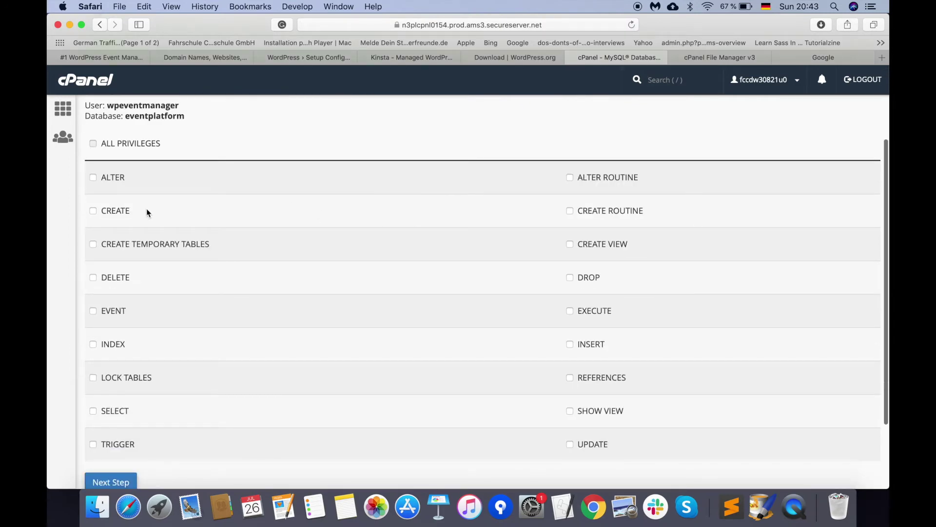
click(105, 144)
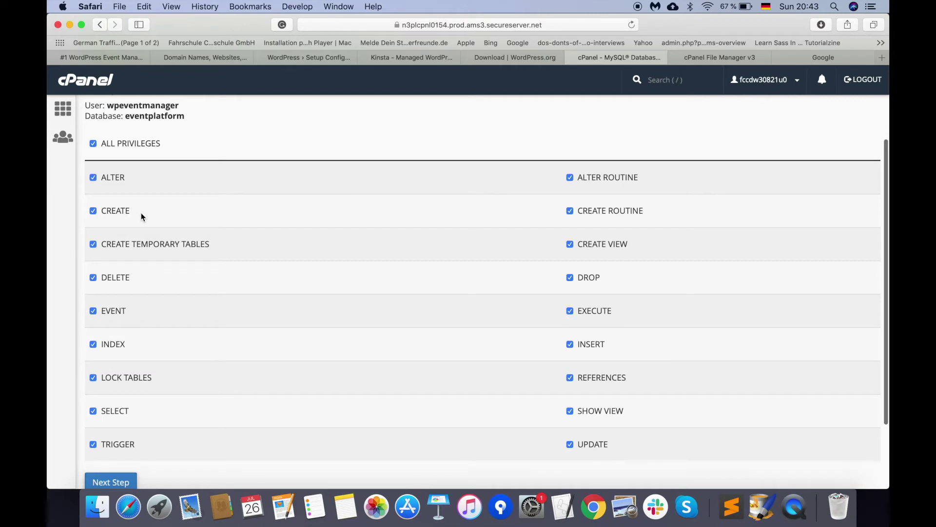
scroll(142, 213, down, 3)
click(110, 397)
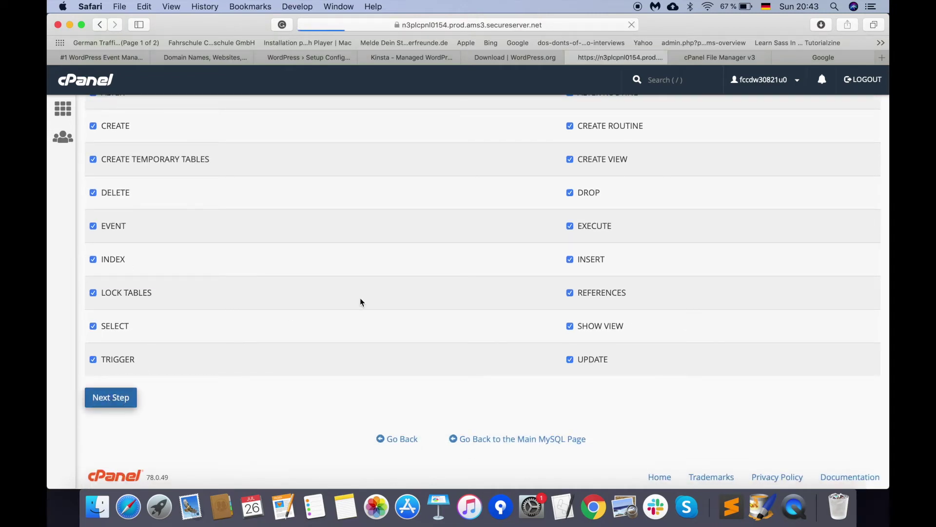
scroll(336, 298, up, 5)
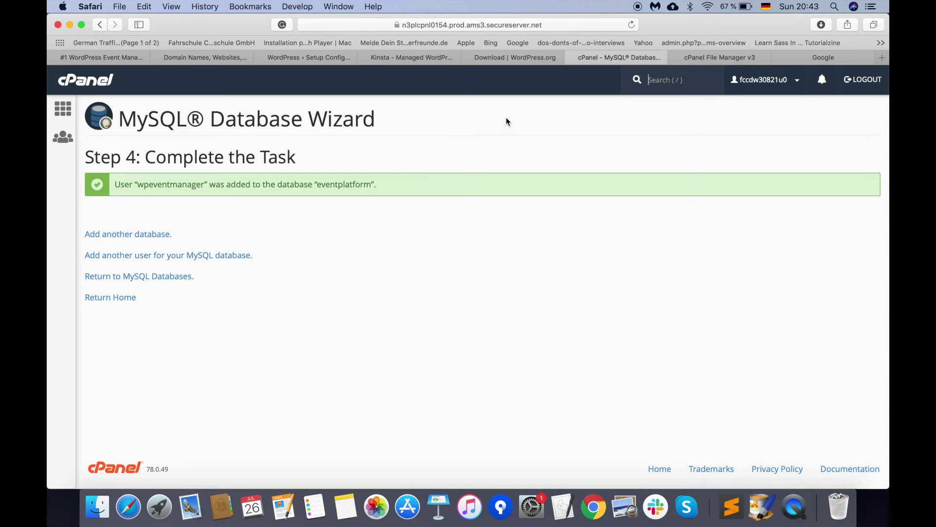
click(519, 59)
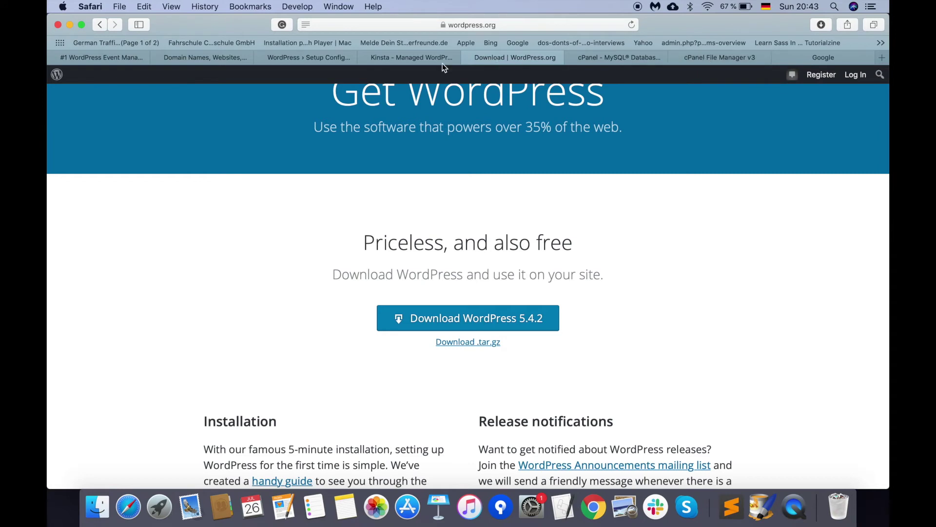
Step: Enter database eventplatform with the new user's name and password, submit, and run the installation
click(333, 57)
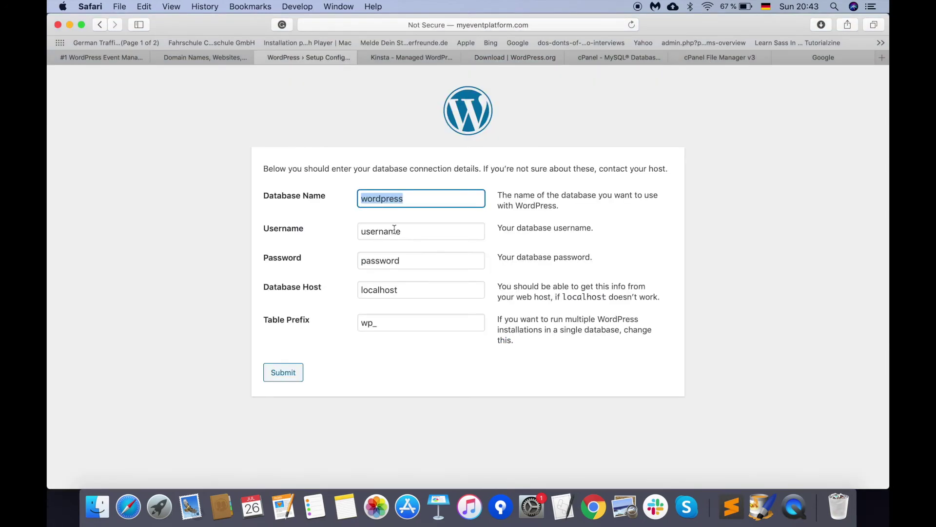
text(eve)
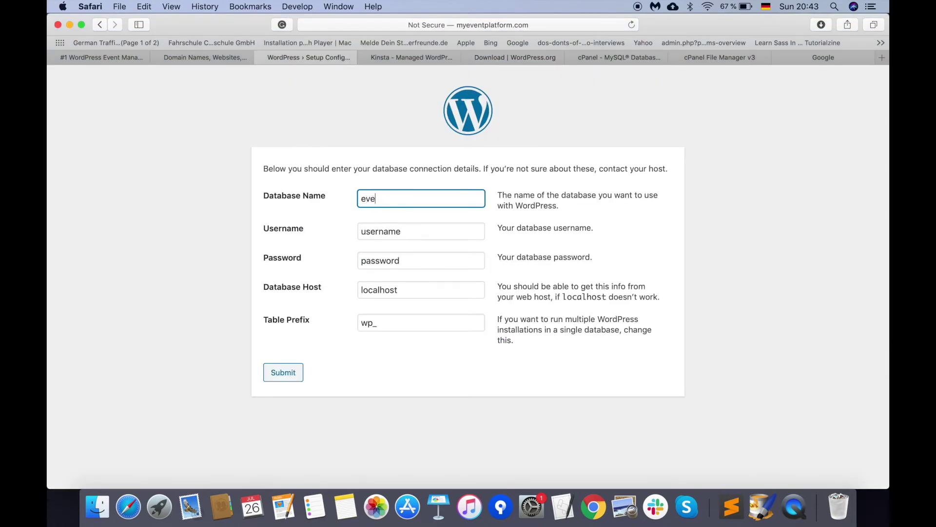
text(ntplatform)
click(395, 237)
key(BackSpace)
key(BackSpace)
key(BackSpace)
key(BackSpace)
key(BackSpace)
key(BackSpace)
key(BackSpace)
key(BackSpace)
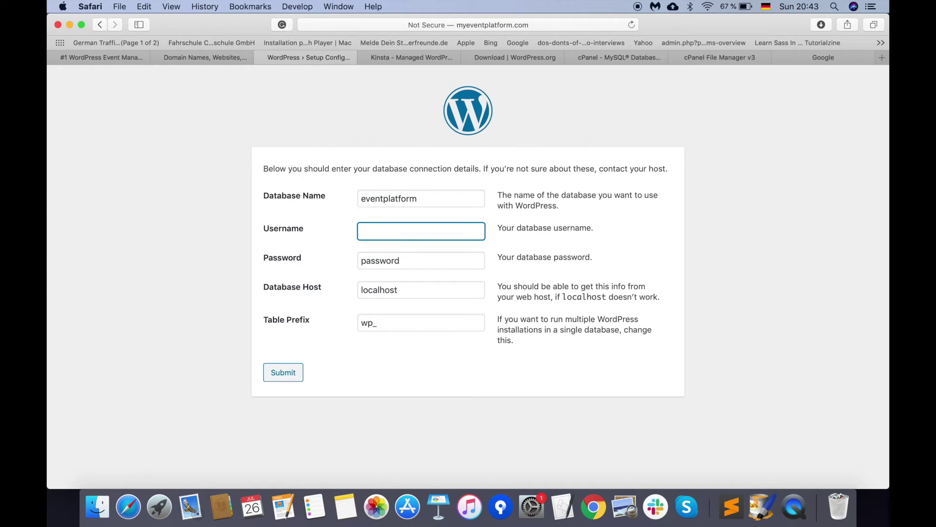
text(wpeventmanager)
click(396, 261)
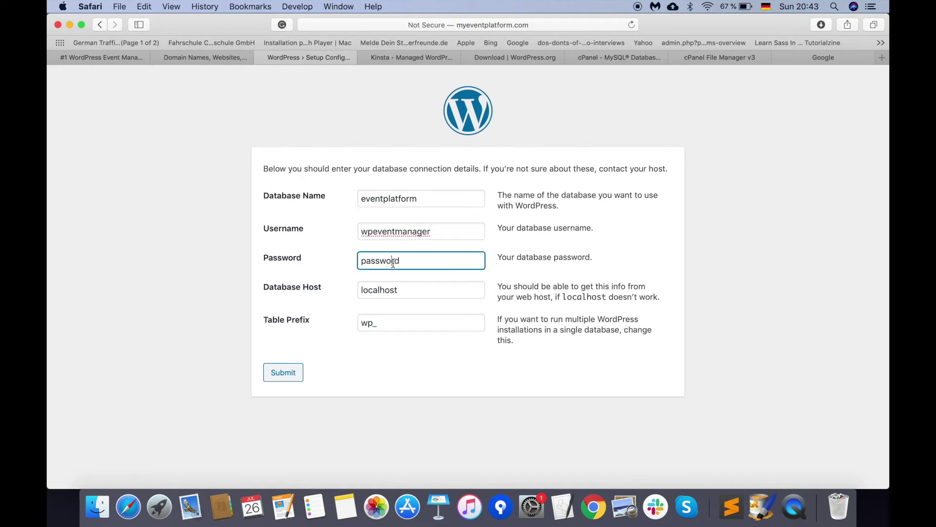
key(shift+Left)
key(shift+Left)
key(shift+Left)
key(shift+Left)
key(shift+Left)
key(shift+Left)
key(shift+Left)
key(shift+Left)
key(super+v)
click(287, 376)
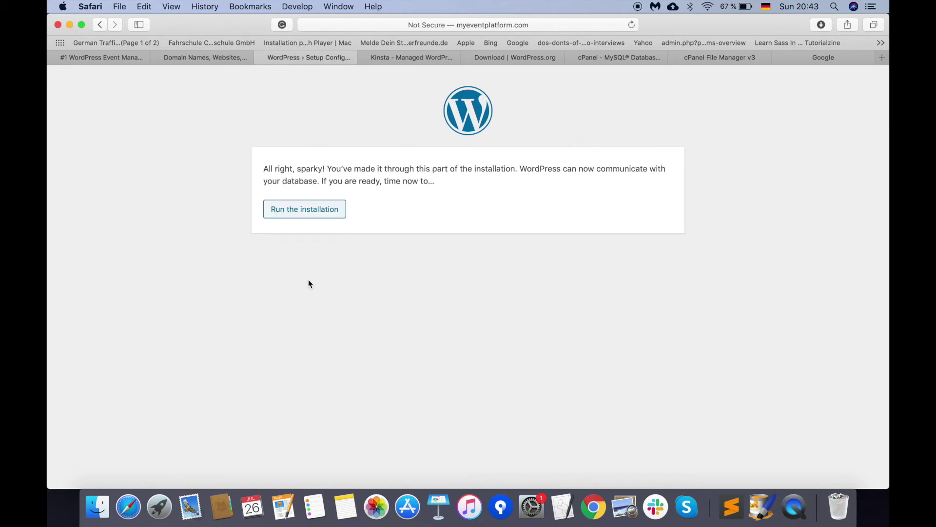
click(317, 217)
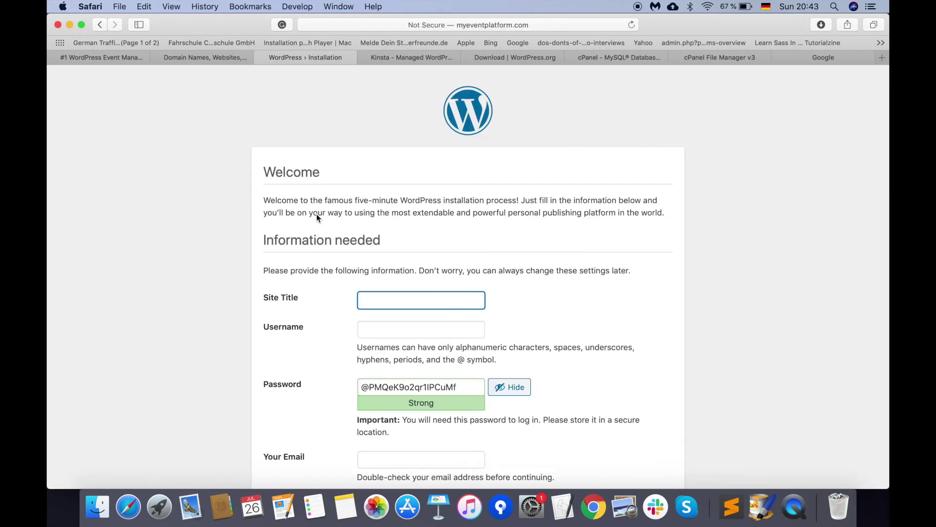
Step: Set the site title to 'My Event Platform', correcting the typo
scroll(292, 265, down, 5)
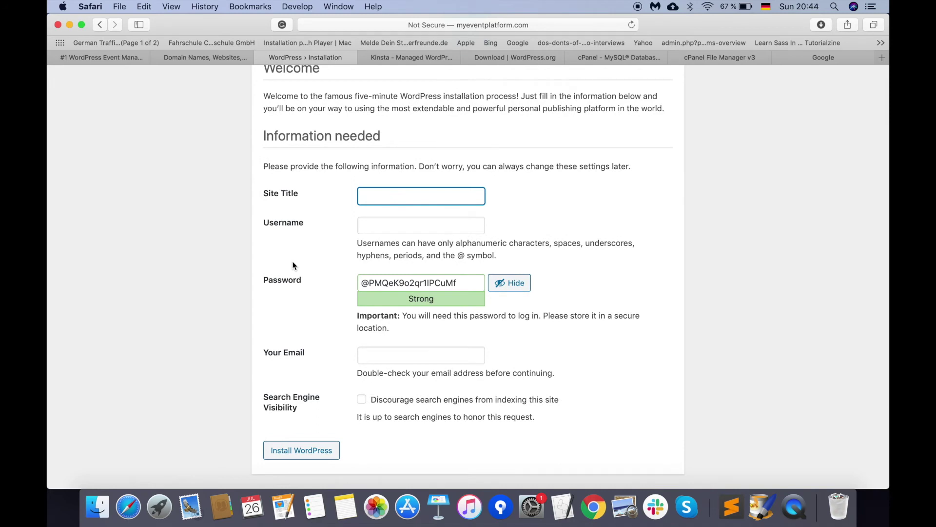
scroll(293, 265, up, 2)
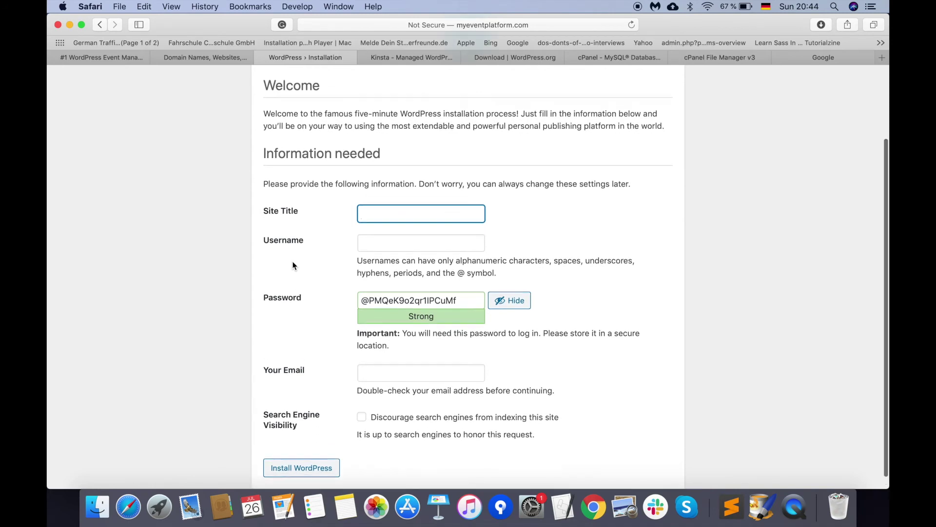
scroll(294, 264, up, 1)
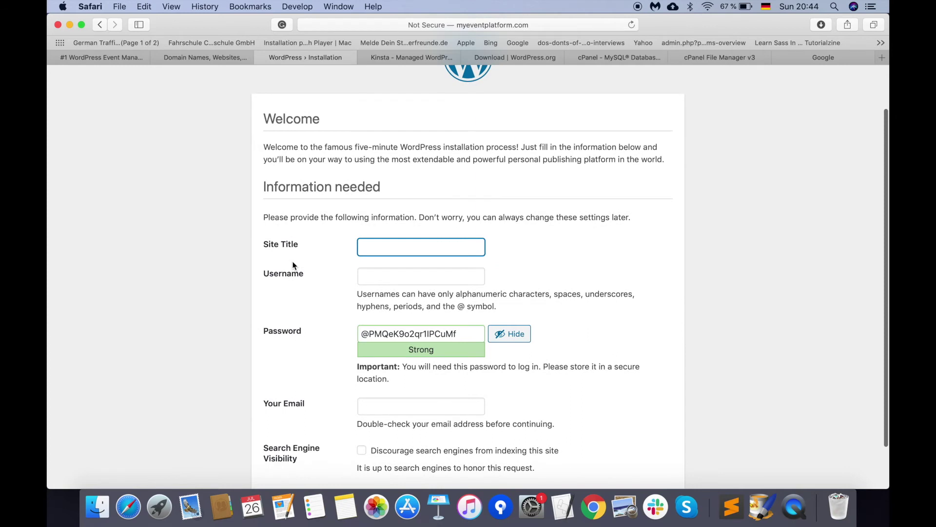
scroll(297, 258, up, 1)
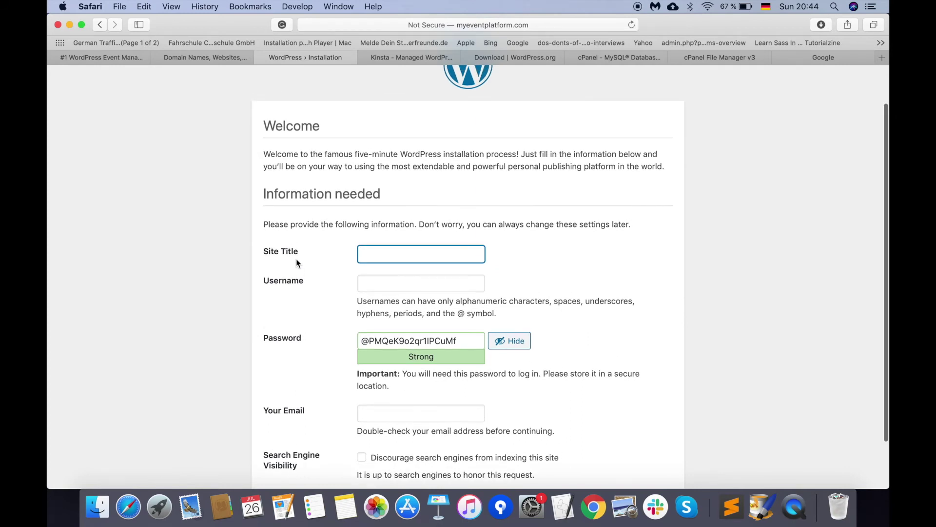
scroll(297, 258, down, 3)
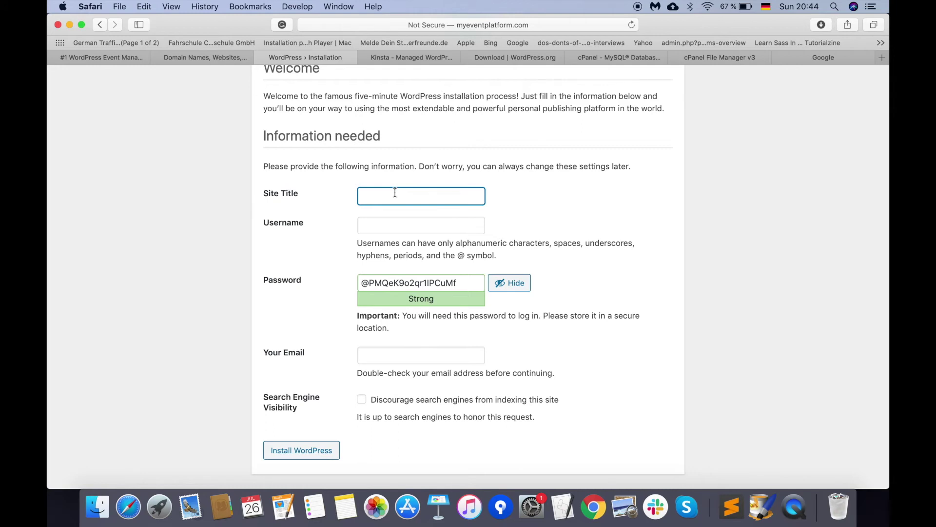
text(My Event Platform)
Step: Enter the admin username, fixing the mistyped letter
click(391, 223)
scroll(392, 224, up, 3)
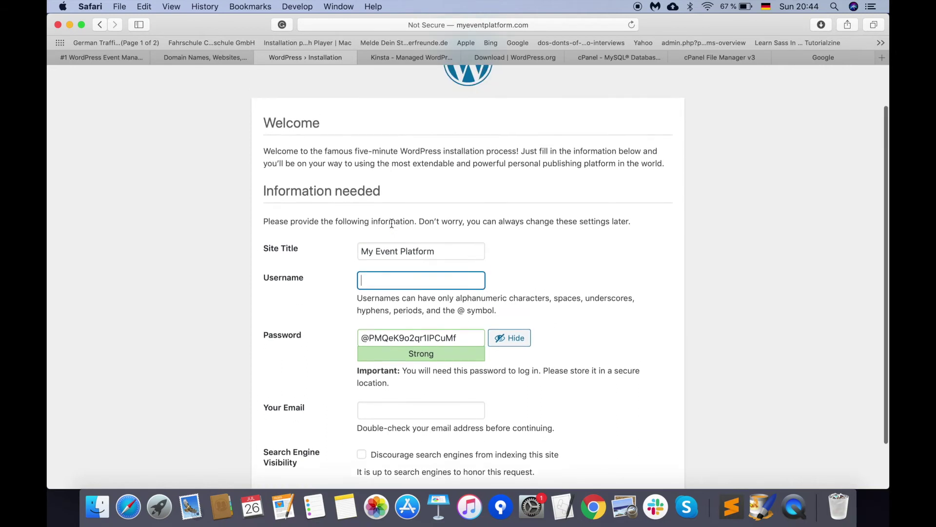
scroll(391, 224, up, 2)
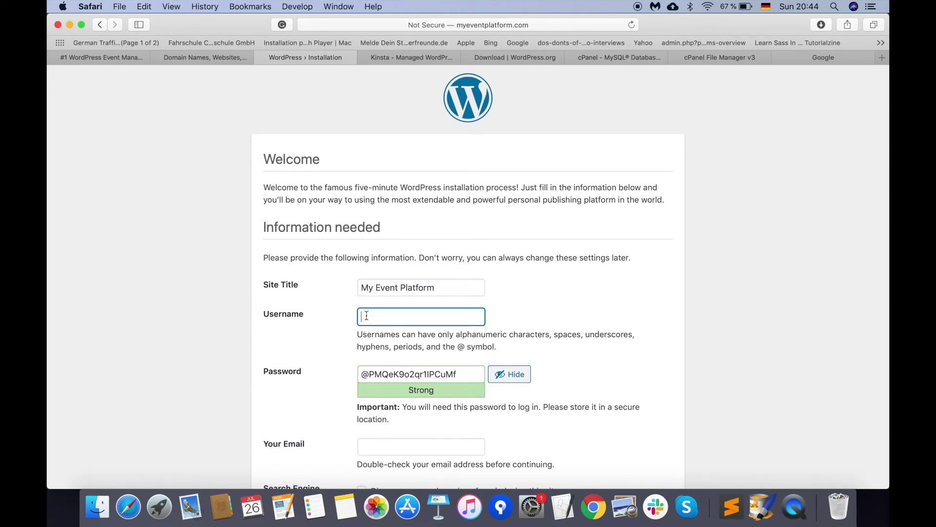
text(myadmin)
scroll(343, 331, down, 4)
Step: Reject the browser's suggested password, enter your own admin password, and confirm using a weak password
click(467, 290)
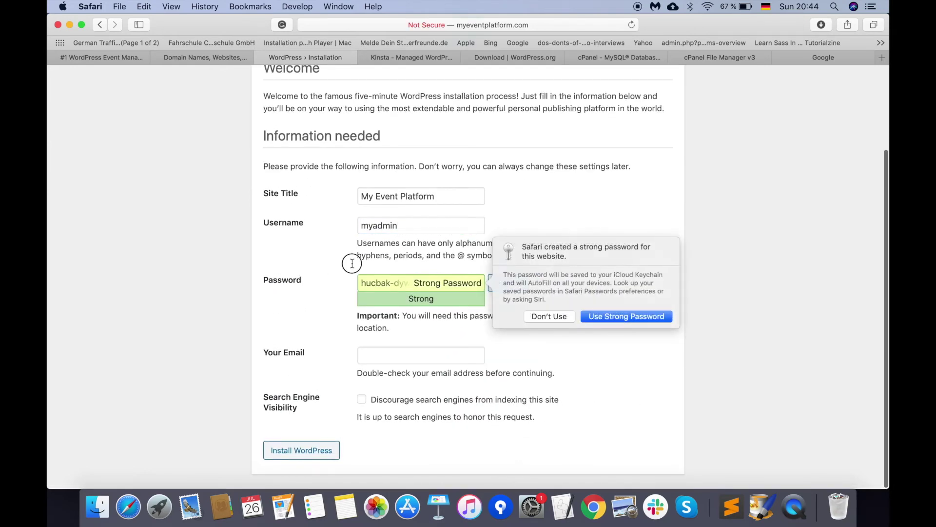
click(571, 318)
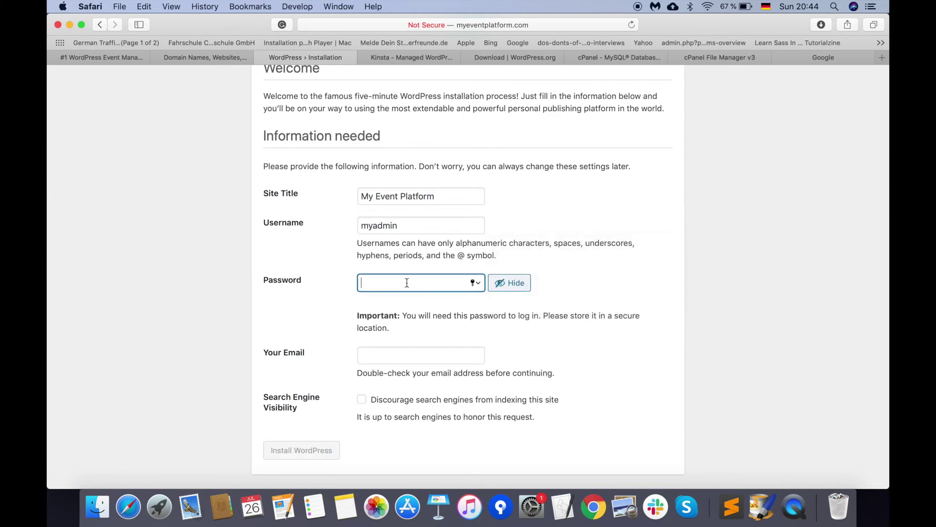
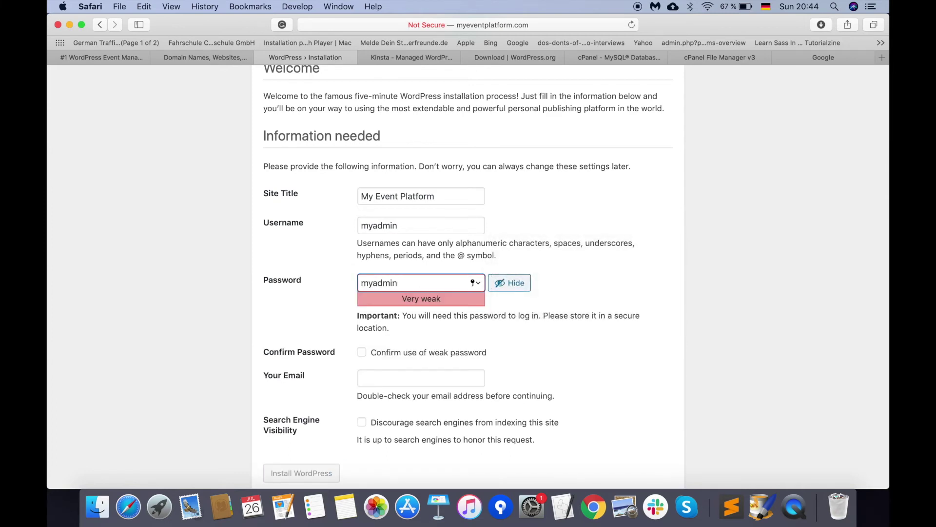
click(405, 376)
click(361, 352)
scroll(377, 367, down, 1)
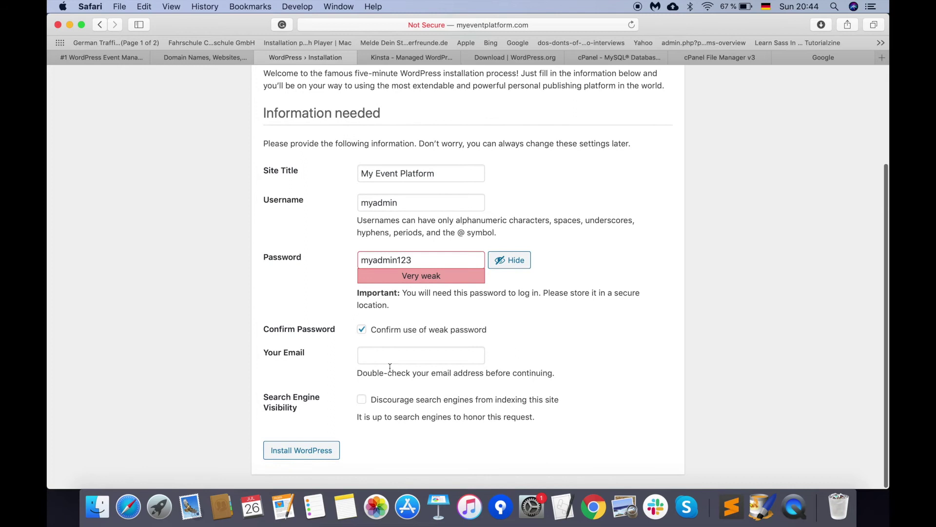
click(388, 358)
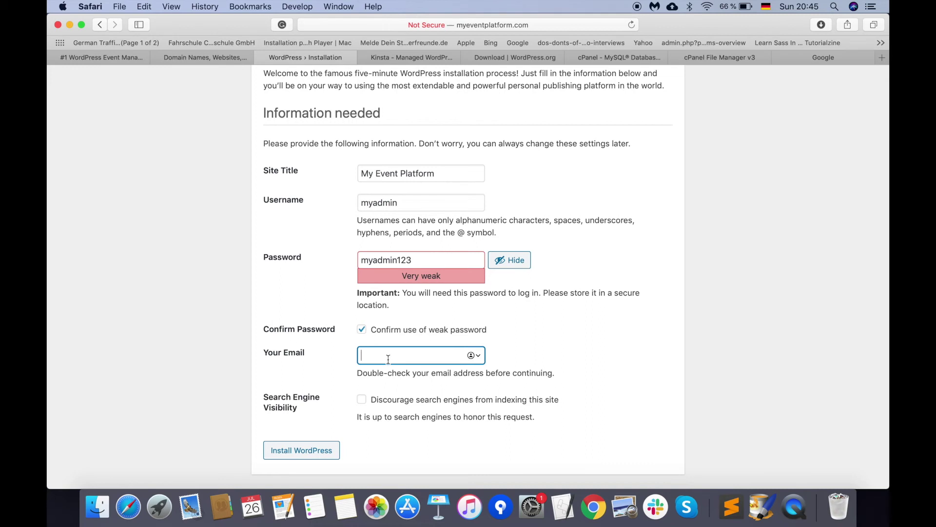
Step: Enter the admin e-mail address, correcting the typos
drag(468, 356, 334, 357)
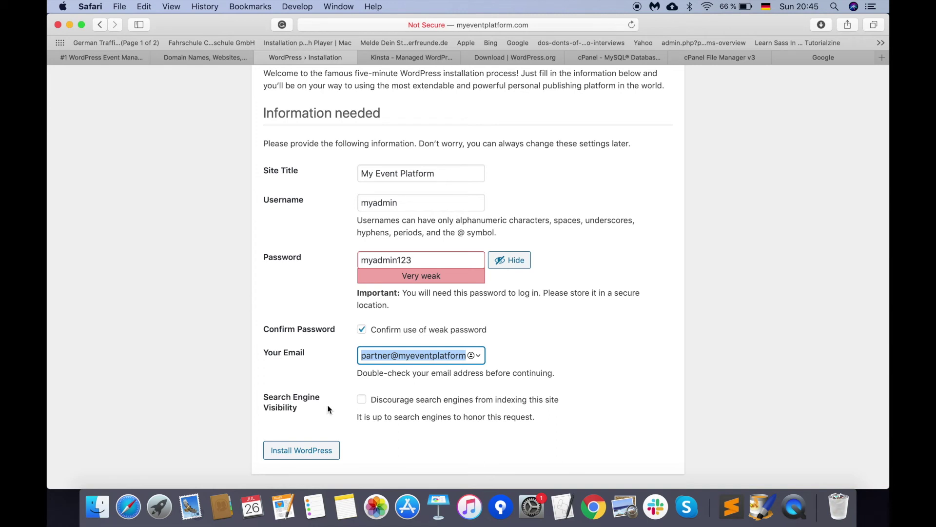
Step: Tick the option to discourage search engines from indexing the site
click(361, 400)
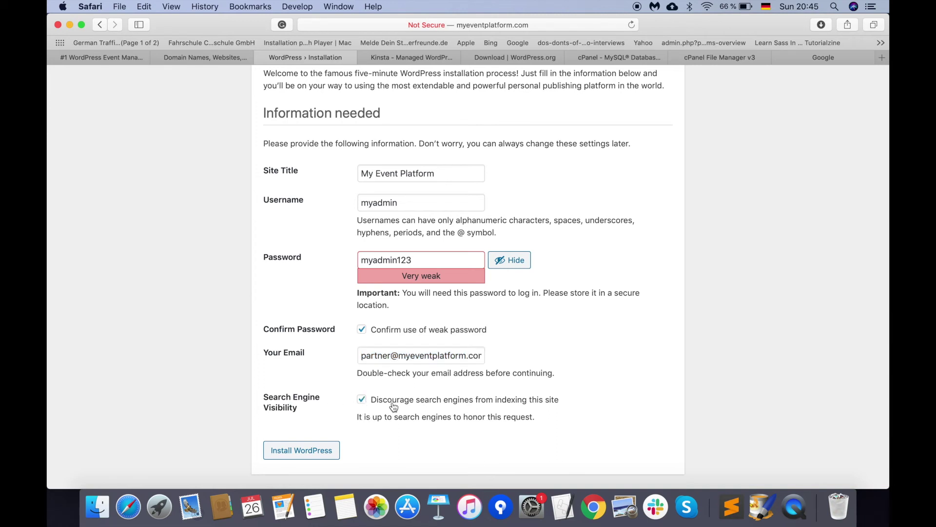
scroll(308, 219, up, 4)
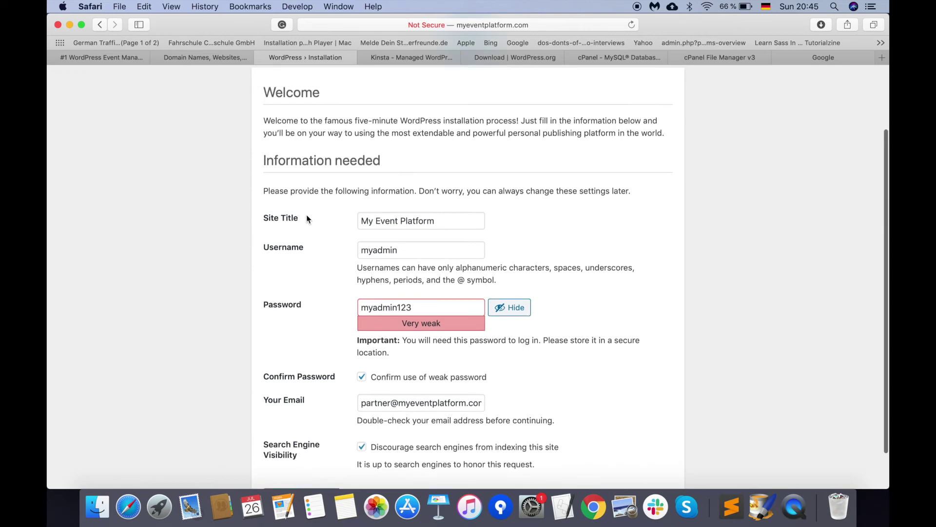
scroll(306, 215, down, 3)
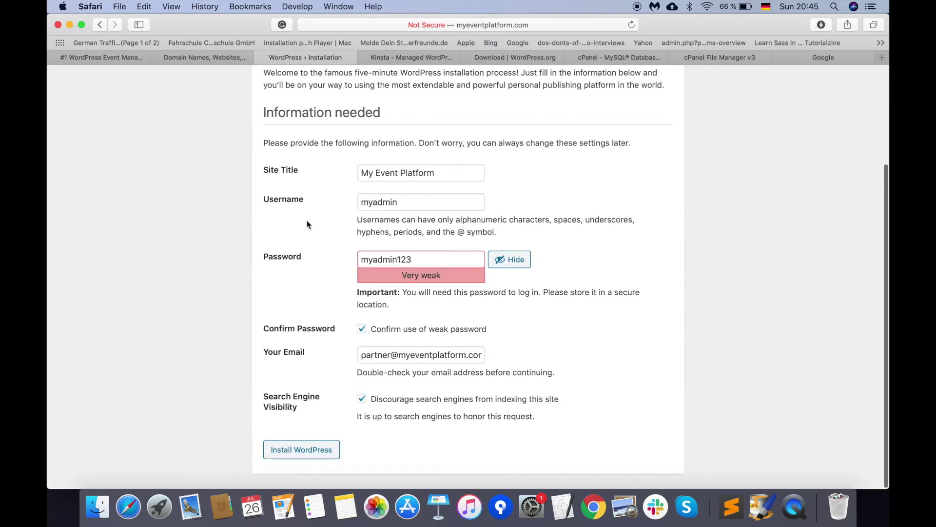
Step: Run the WordPress installation and continue to the login page
click(284, 452)
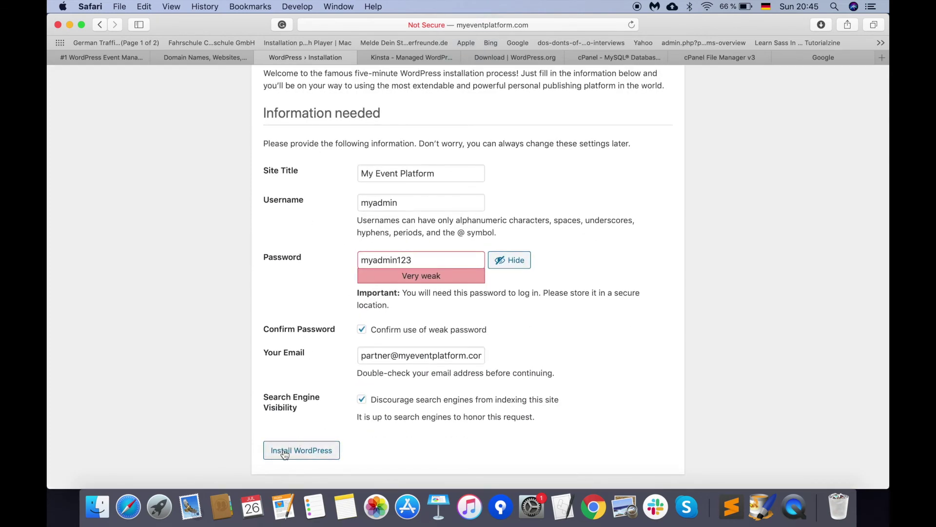
click(469, 135)
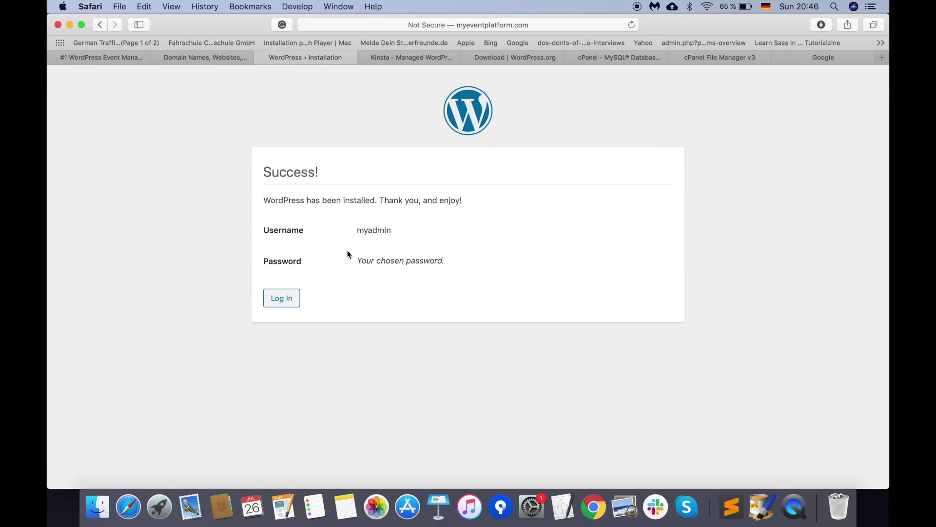
click(287, 299)
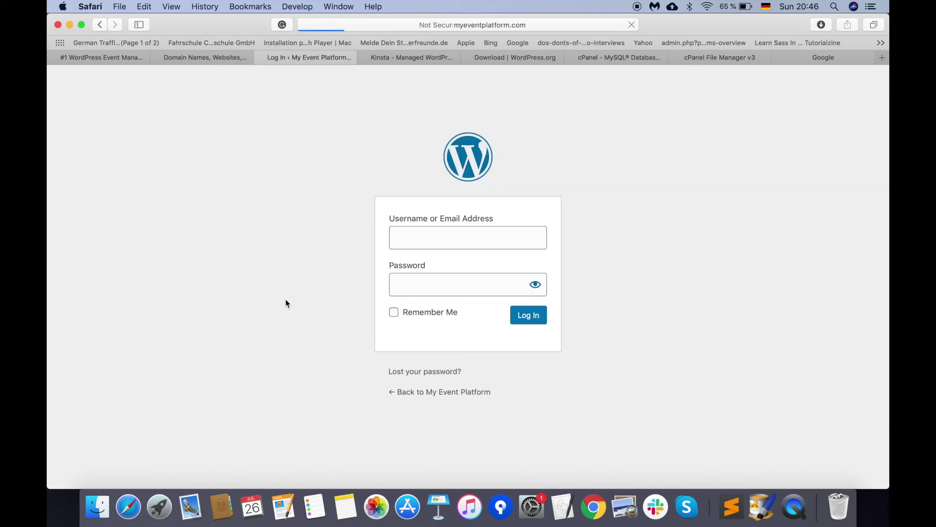
Step: Log in with the new admin username and password
click(462, 238)
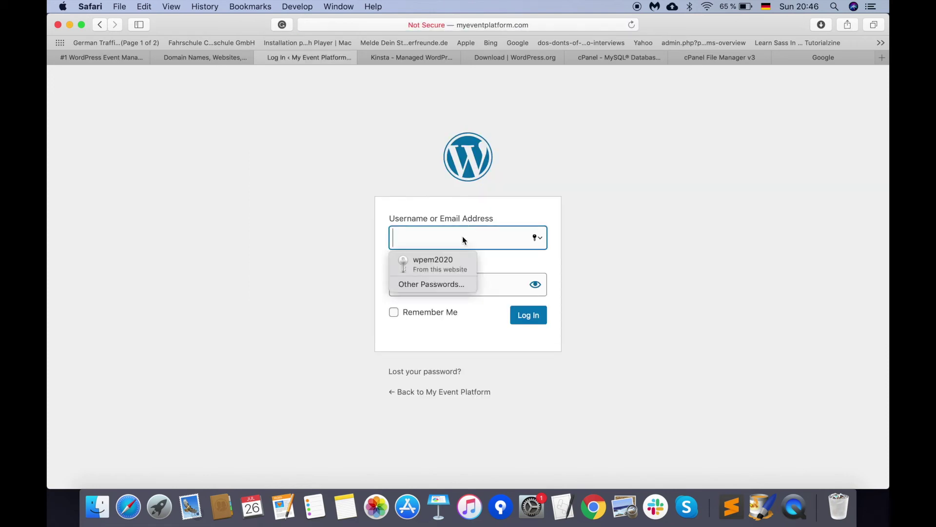
key(Escape)
text(myadmin)
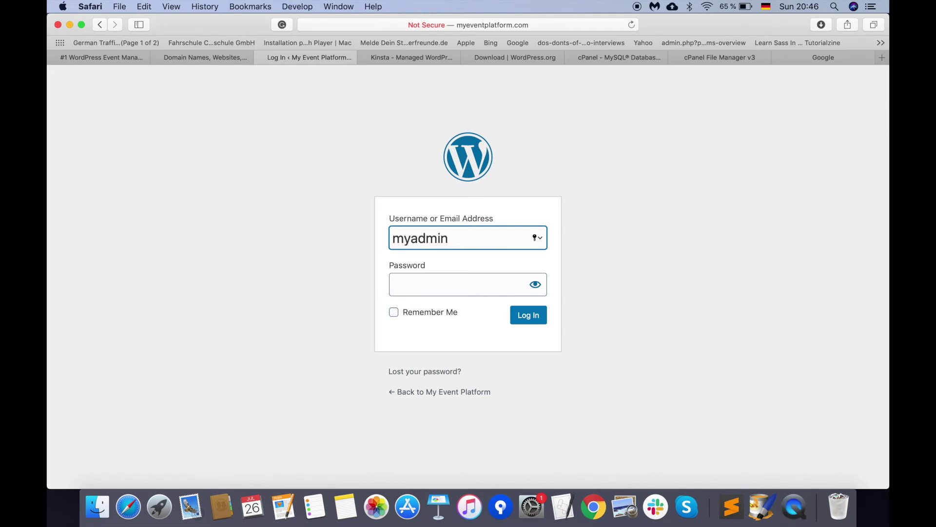
key(Tab)
text(••••••••••)
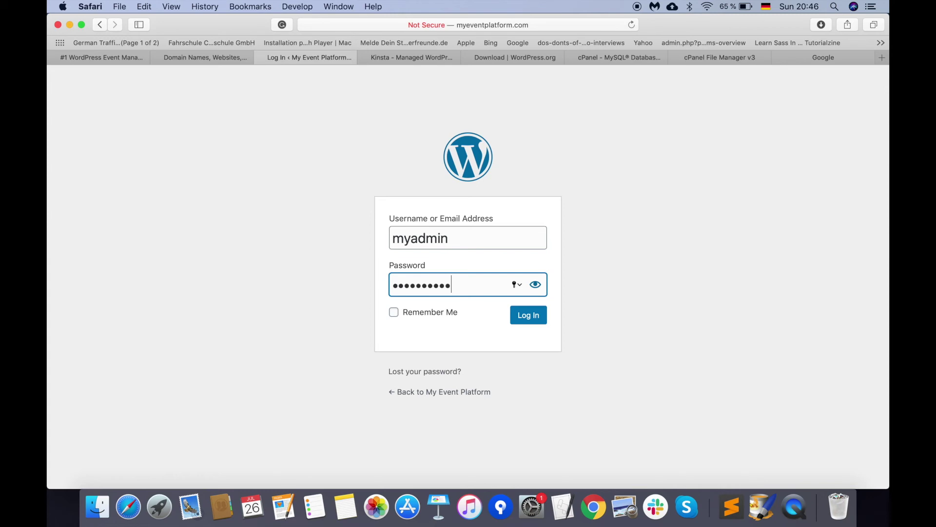
click(528, 317)
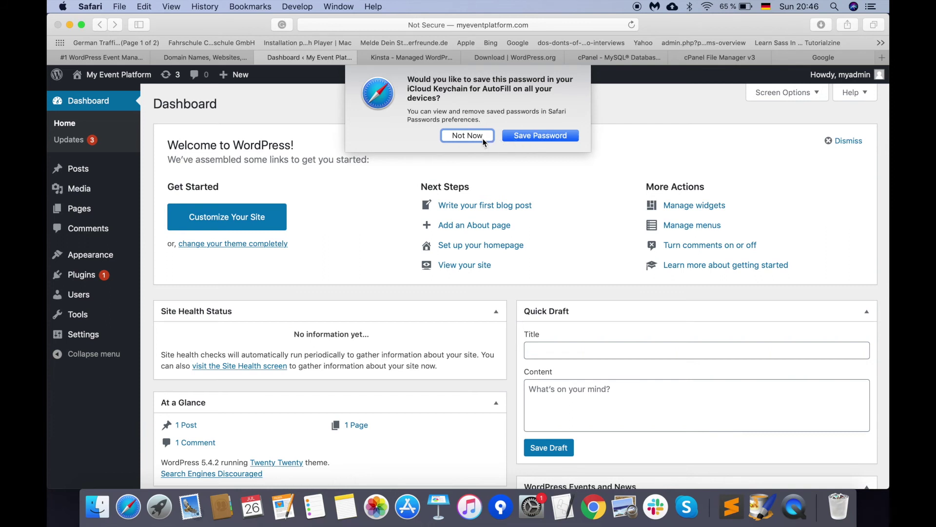
Step: Browse the live site's Hello world! front page, then open the About WordPress 5.4.2 page
click(480, 137)
mouse_move(124, 260)
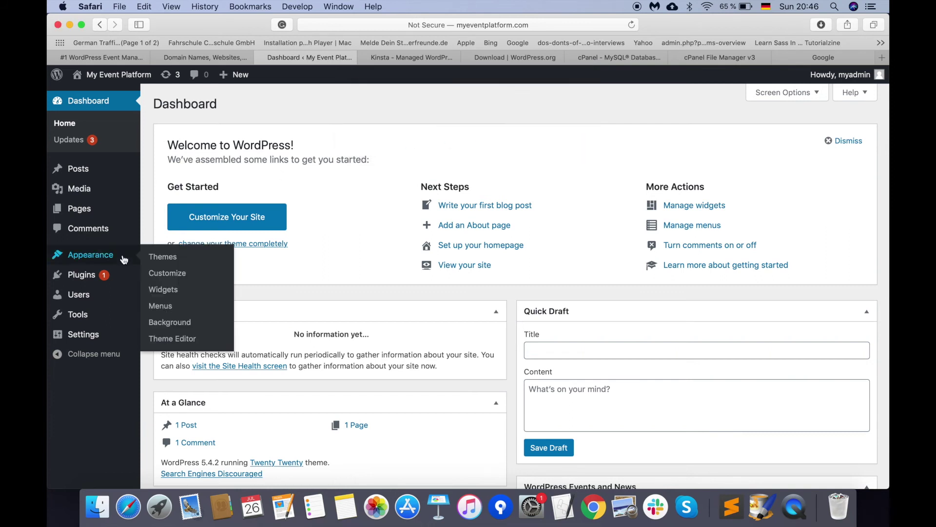
click(130, 82)
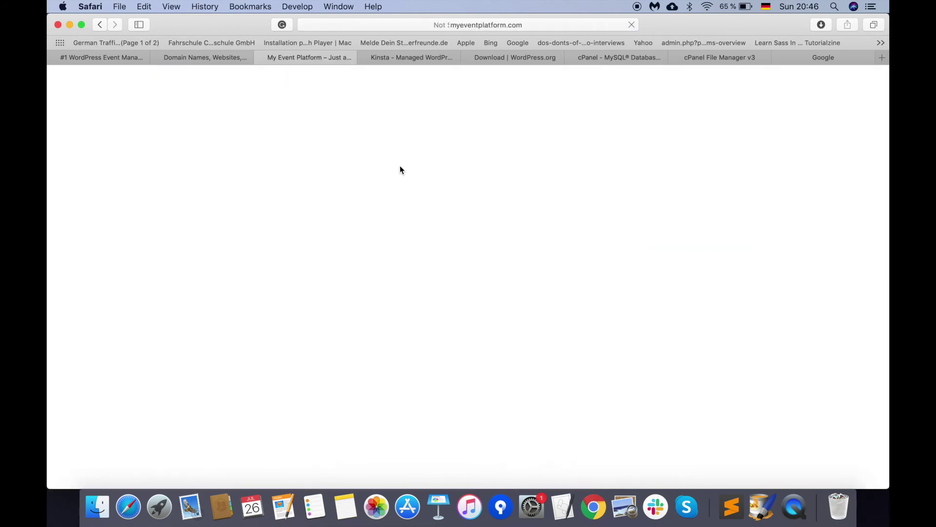
scroll(334, 193, down, 10)
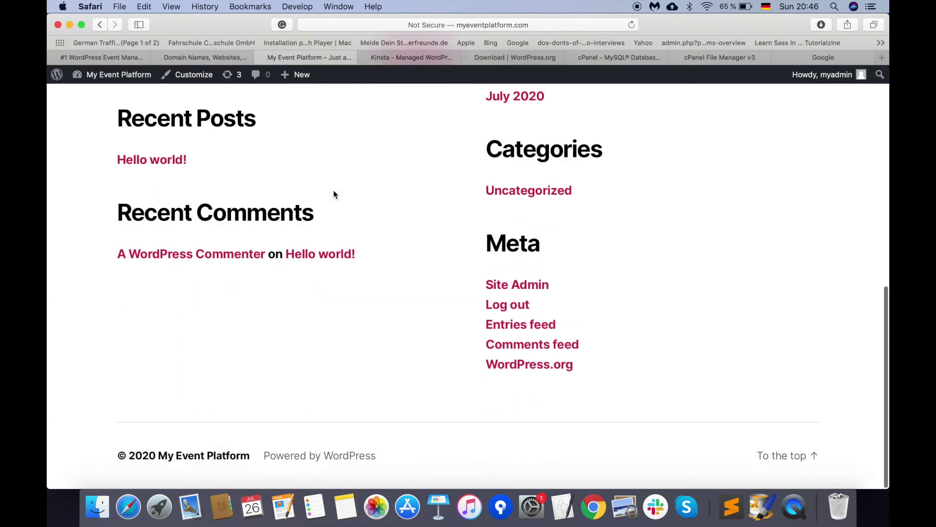
scroll(335, 194, up, 10)
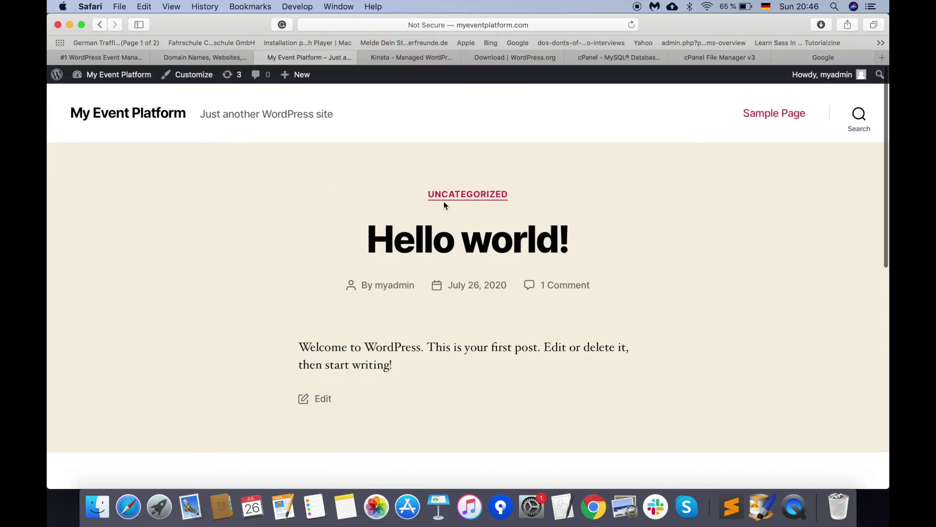
scroll(444, 205, down, 2)
scroll(444, 205, down, 10)
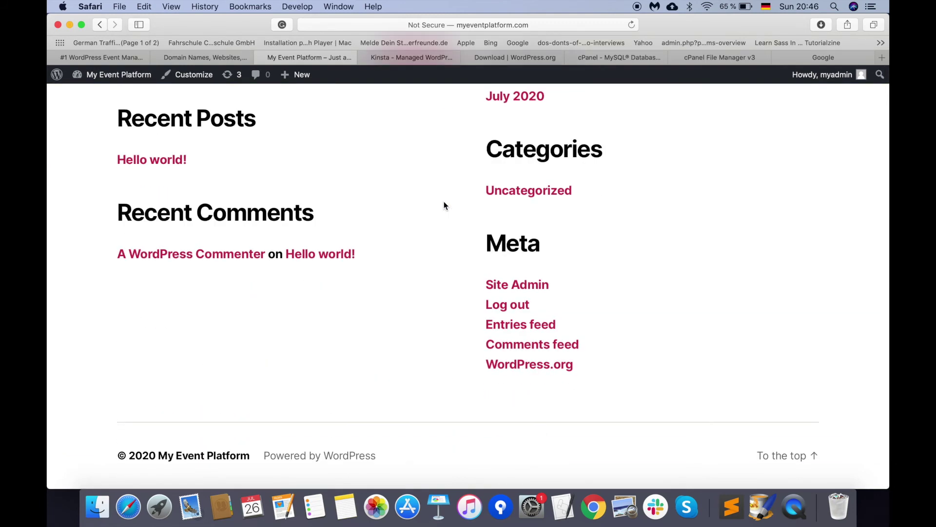
click(57, 76)
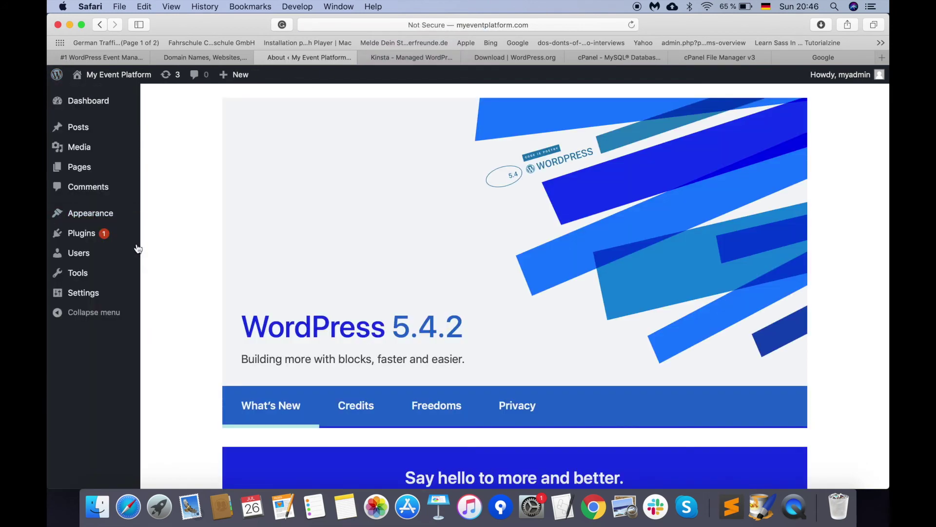
Step: Review the three installed themes under Appearance > Themes, then go to Add New themes
mouse_move(114, 211)
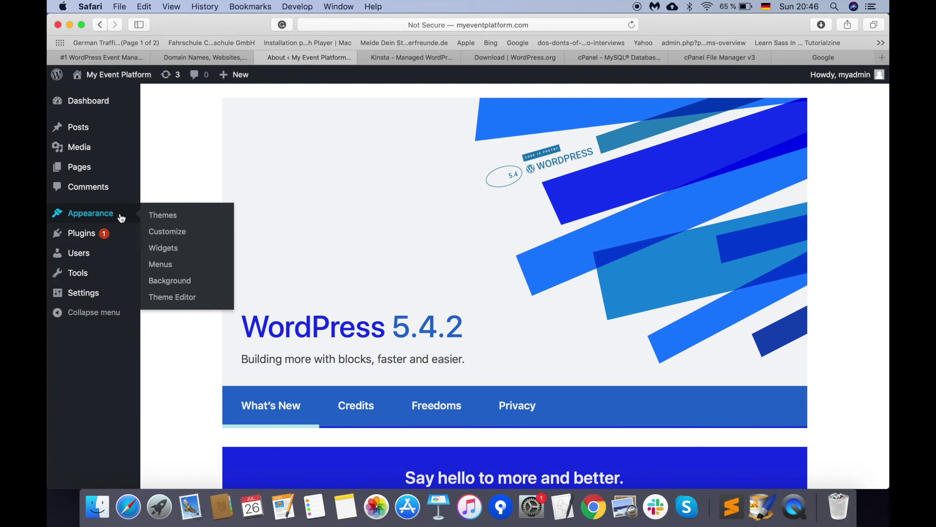
click(164, 215)
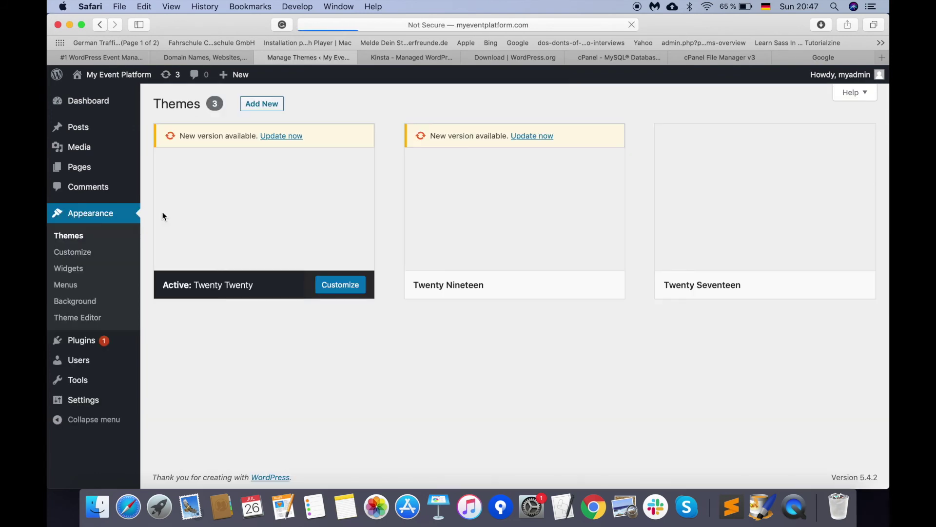
mouse_move(197, 292)
mouse_move(445, 288)
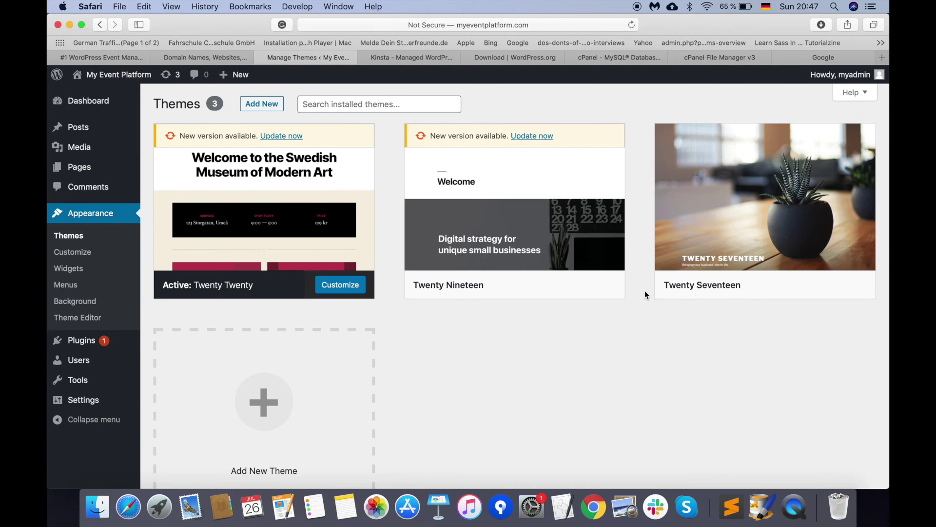
mouse_move(524, 264)
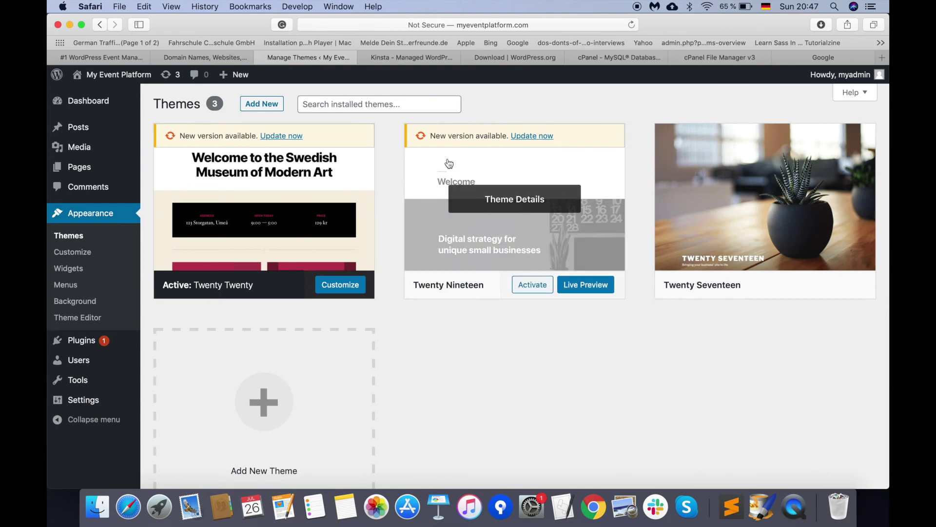
click(429, 105)
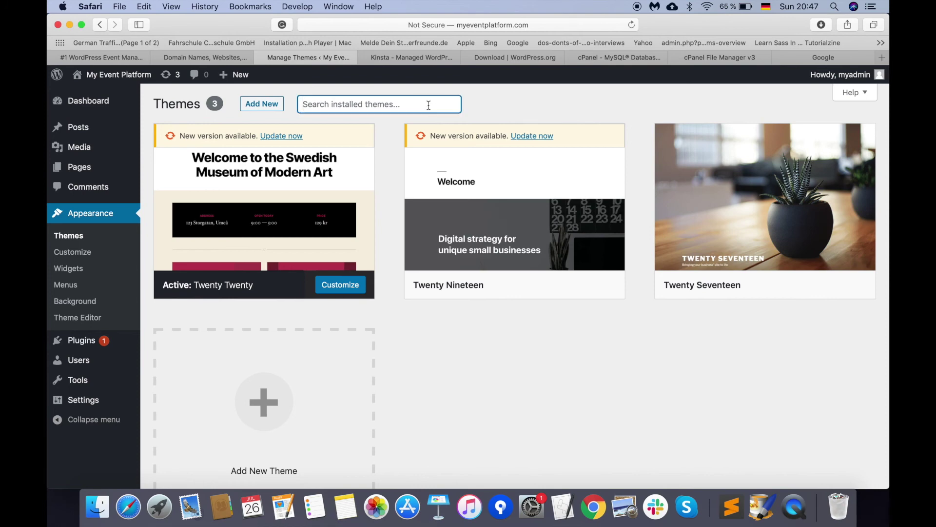
click(268, 104)
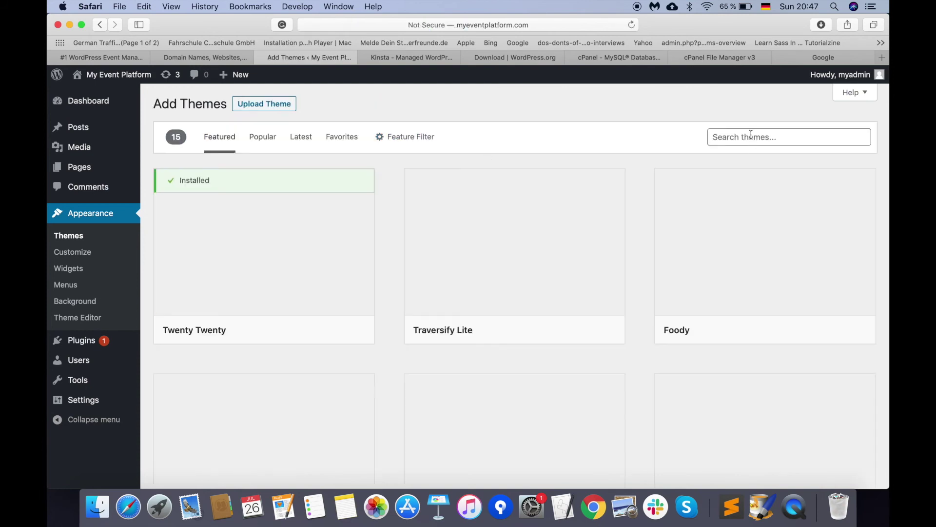
Step: Search the theme directory for 'event listing', then install and activate the Event Listing theme
click(747, 136)
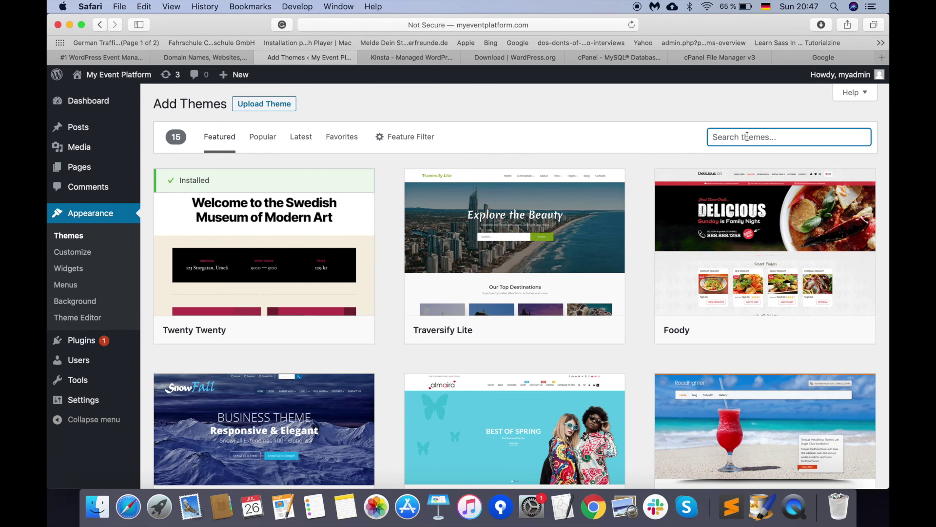
text(event)
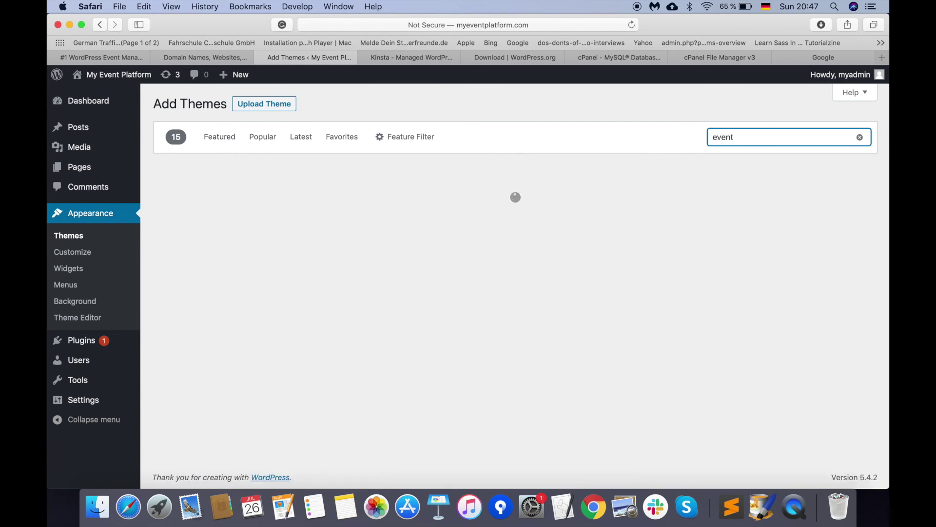
text( listing)
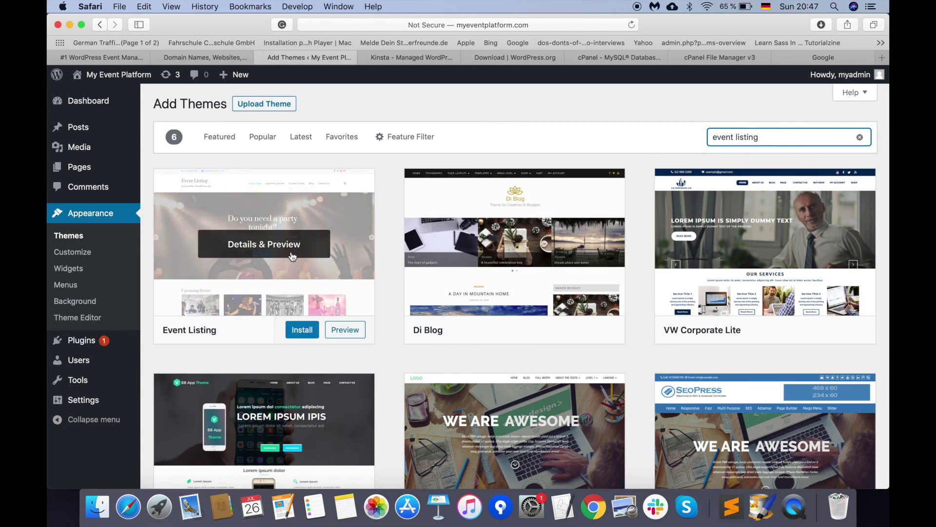
click(302, 330)
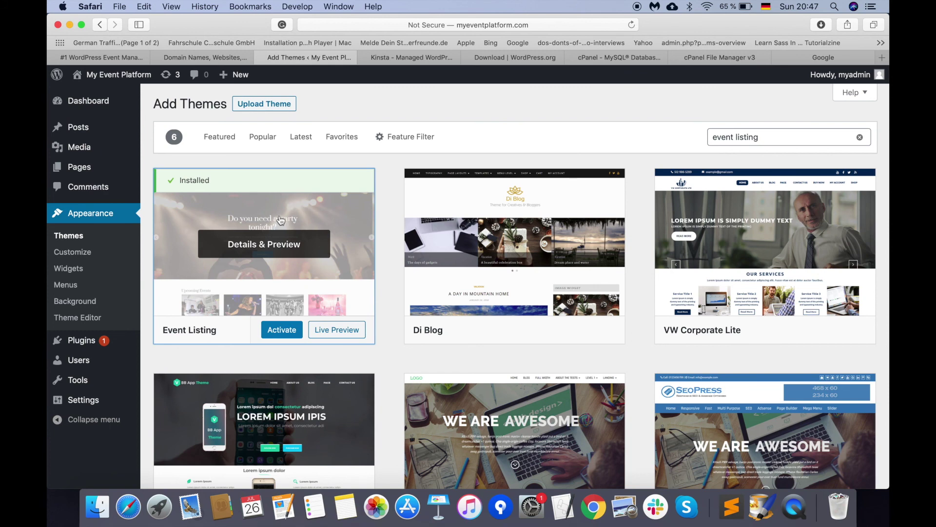
click(278, 333)
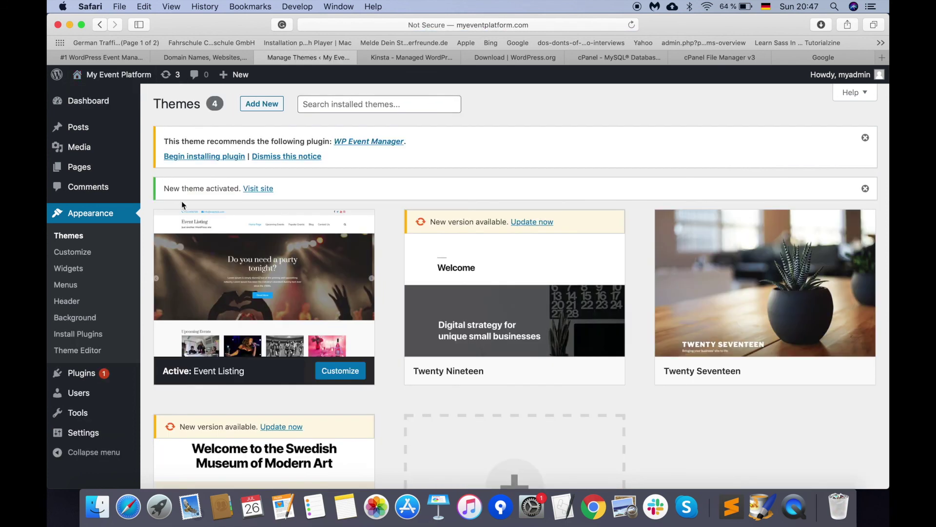
mouse_move(242, 332)
Step: View My Event Platform in the Event Listing theme, scrolling to the footer and back
click(133, 75)
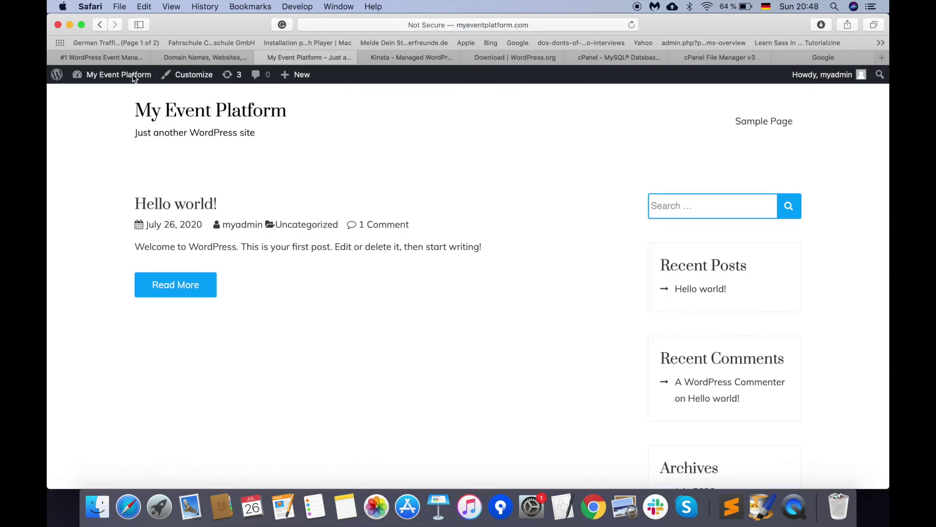
scroll(179, 282, down, 10)
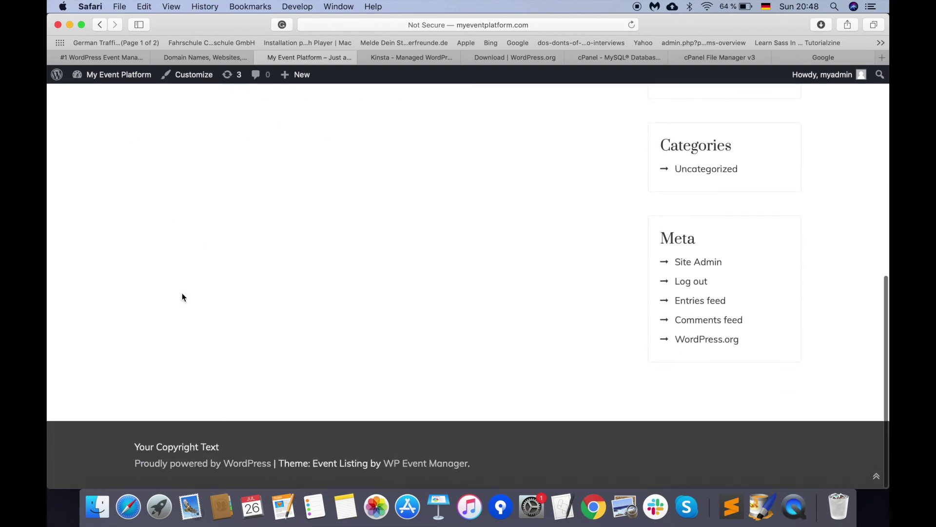
scroll(182, 293, up, 10)
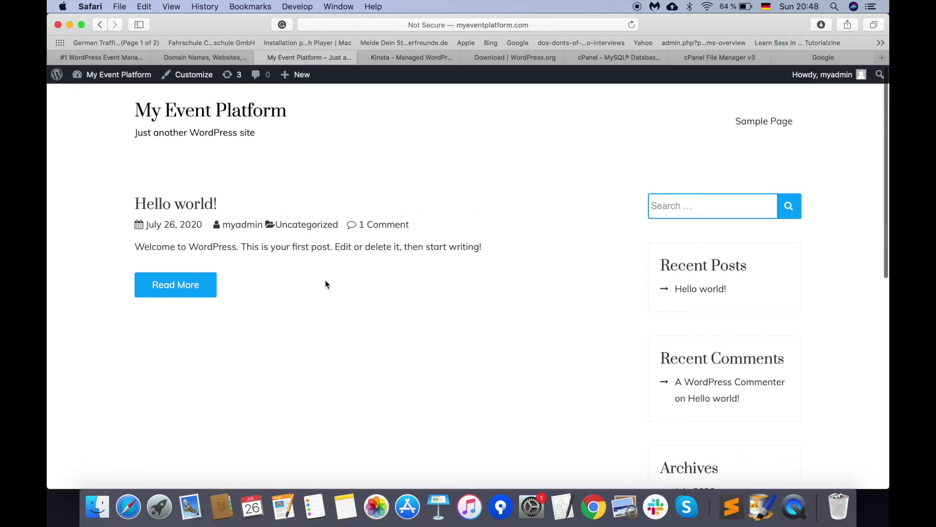
scroll(381, 251, down, 3)
scroll(382, 251, up, 3)
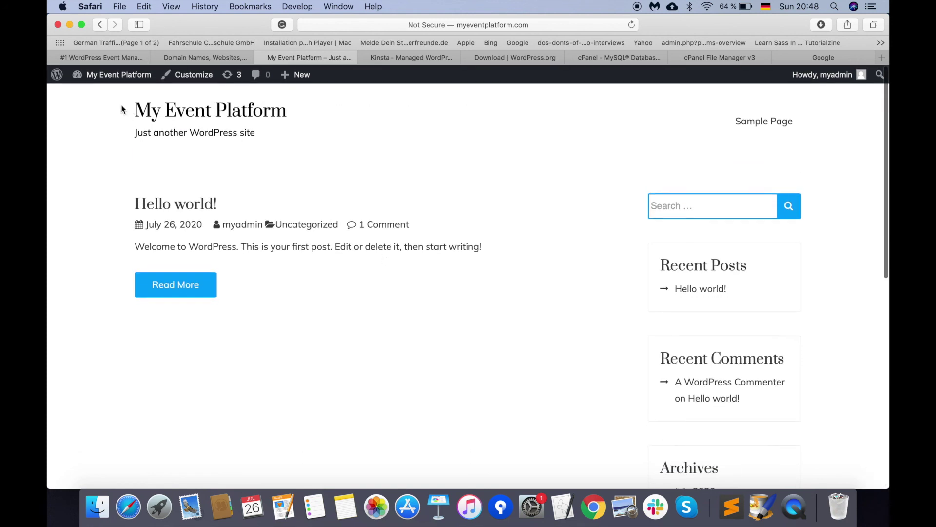